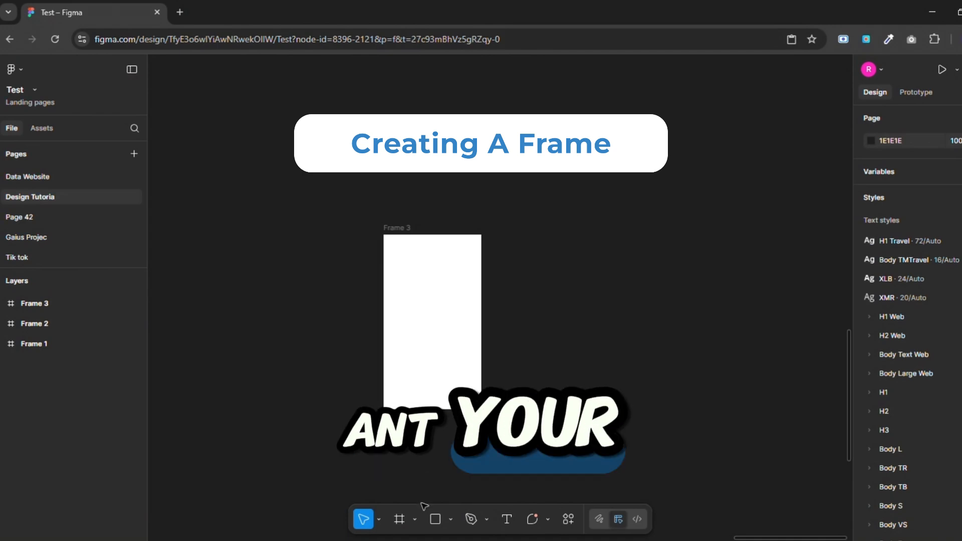
Step: Draw a square frame on the empty canvas beside Frame 3, keeping its sides equal
left_click(415, 519)
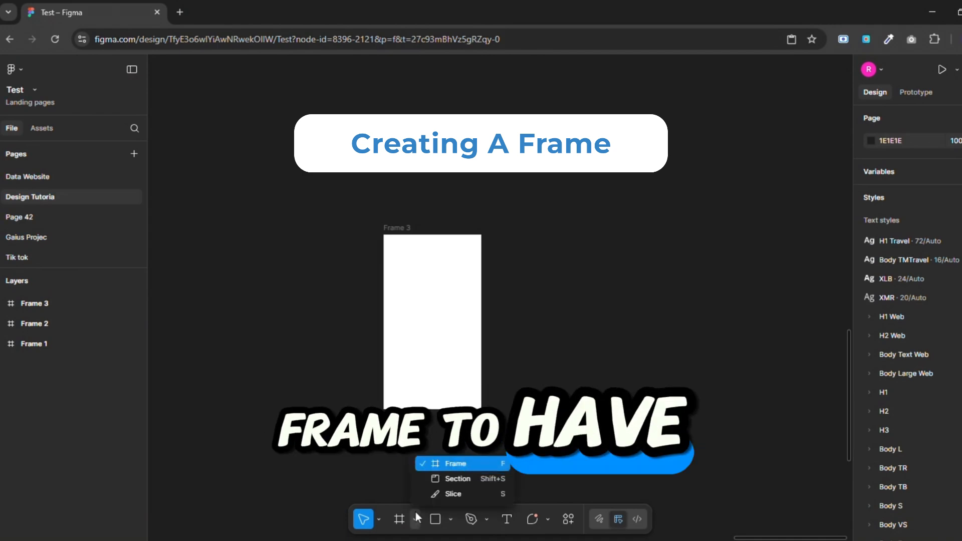
left_click(441, 464)
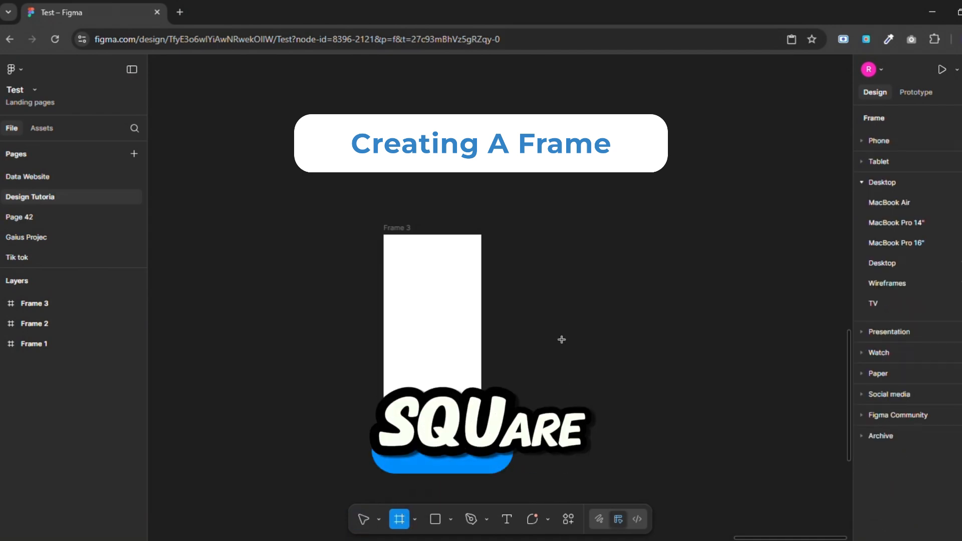
left_click_drag(537, 258, 653, 375)
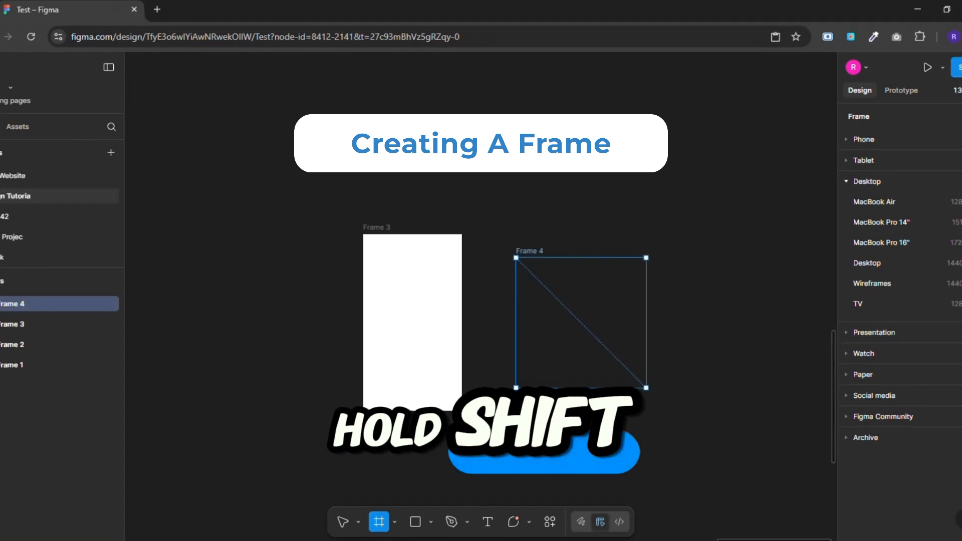
left_click(694, 366)
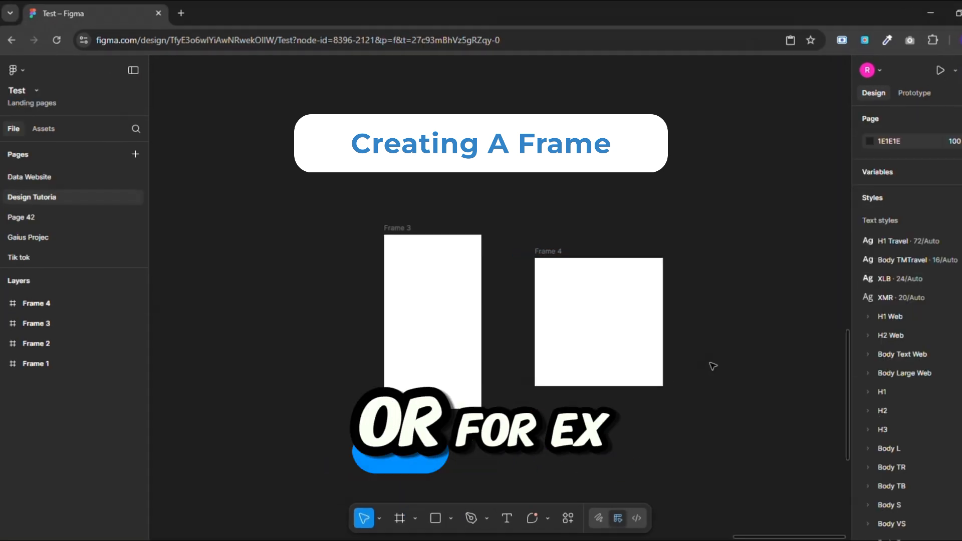
Step: Add a frame from the iPhone 16 Pro phone preset and move it clear of the square frame beside it
scroll(714, 366, "right", 3)
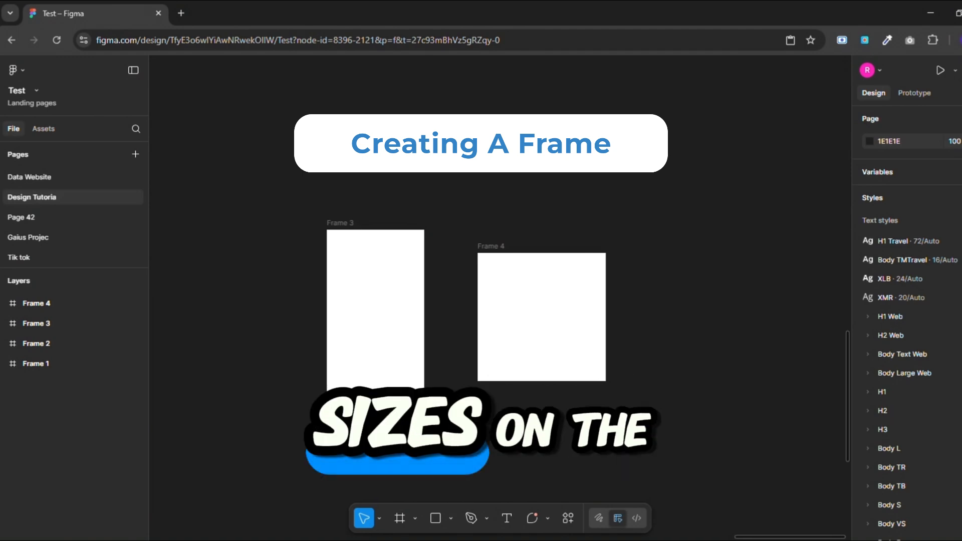
left_click(416, 519)
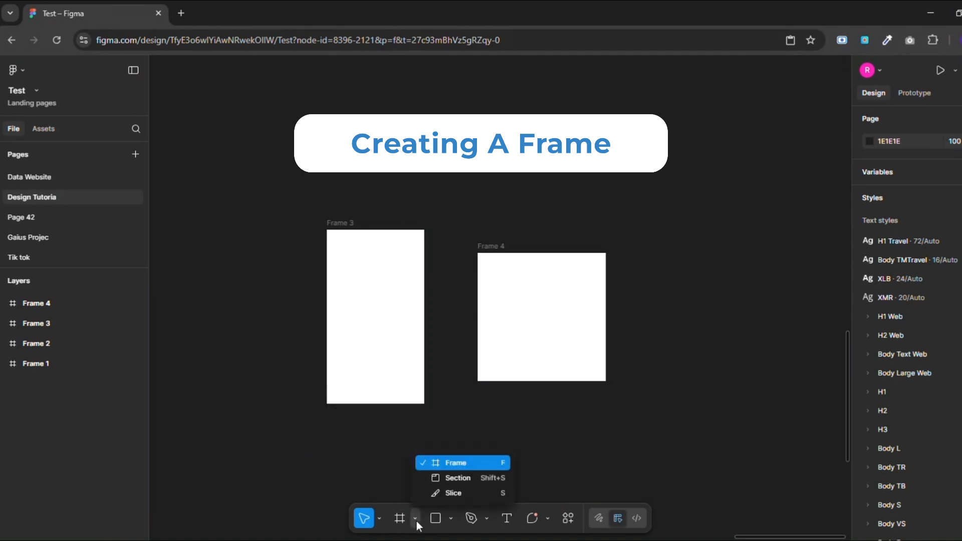
left_click(452, 463)
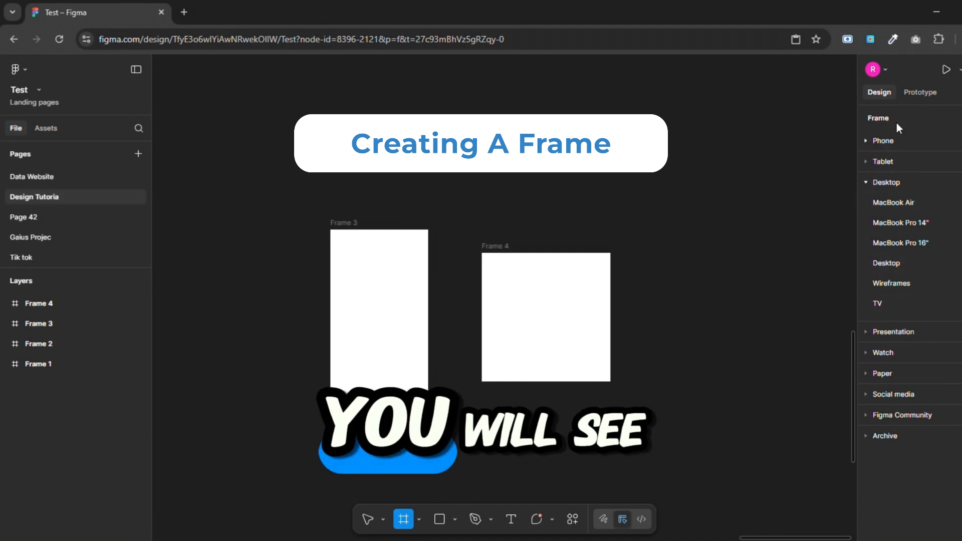
left_click(867, 140)
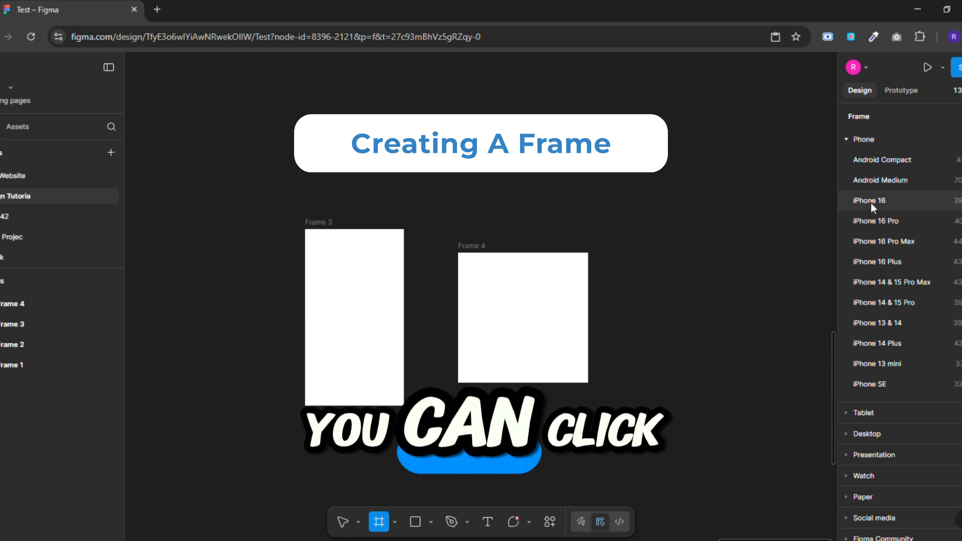
left_click(874, 220)
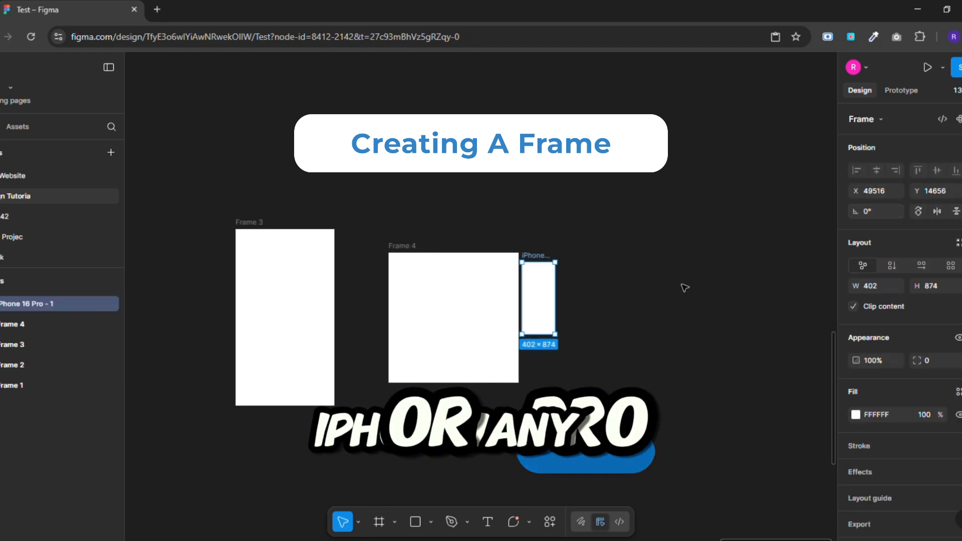
left_click_drag(550, 301, 577, 302)
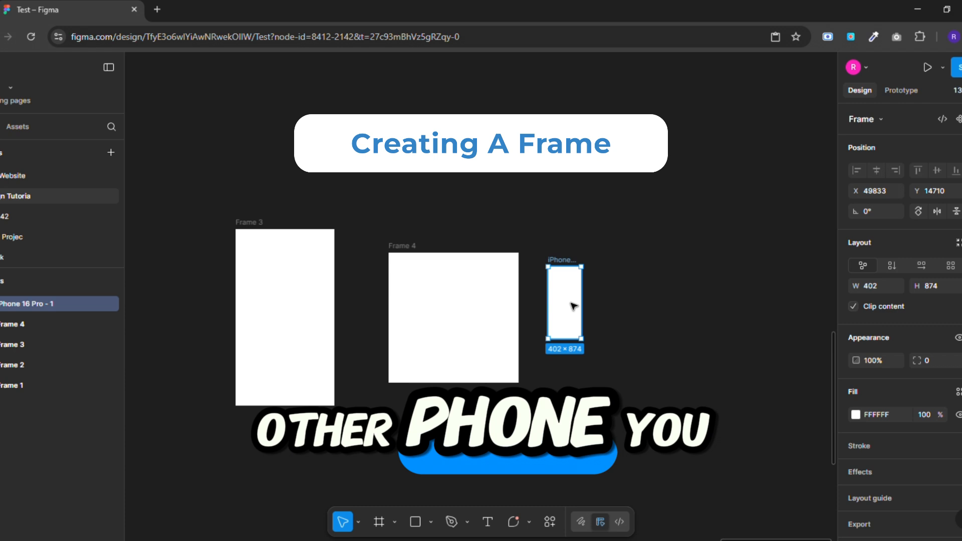
left_click(672, 336)
Step: Add a frame from the MacBook Air desktop preset and shift it slightly away from the iPhone 16 Pro frame
key("f")
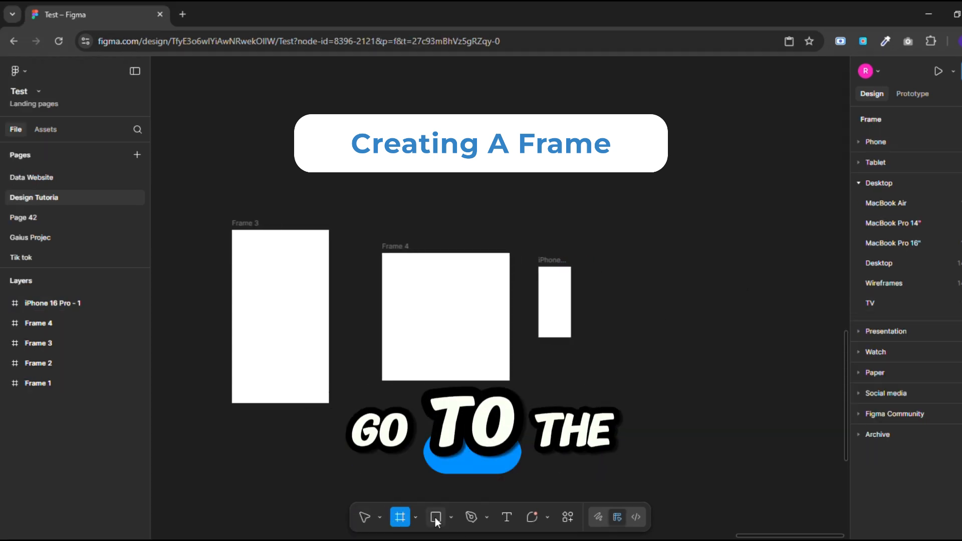
left_click(896, 207)
left_click(896, 207)
left_click_drag(662, 306, 676, 306)
left_click(715, 300)
Step: Examine the design properties of the MacBook Air frame, from position and layout down to export
scroll(716, 300, "up", 3)
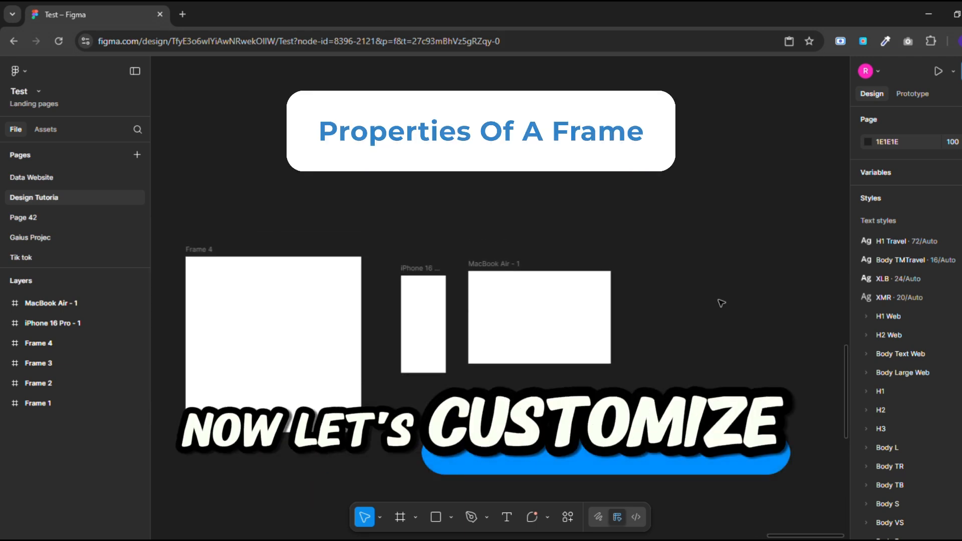
scroll(721, 301, "up", 3)
scroll(722, 303, "left", 5)
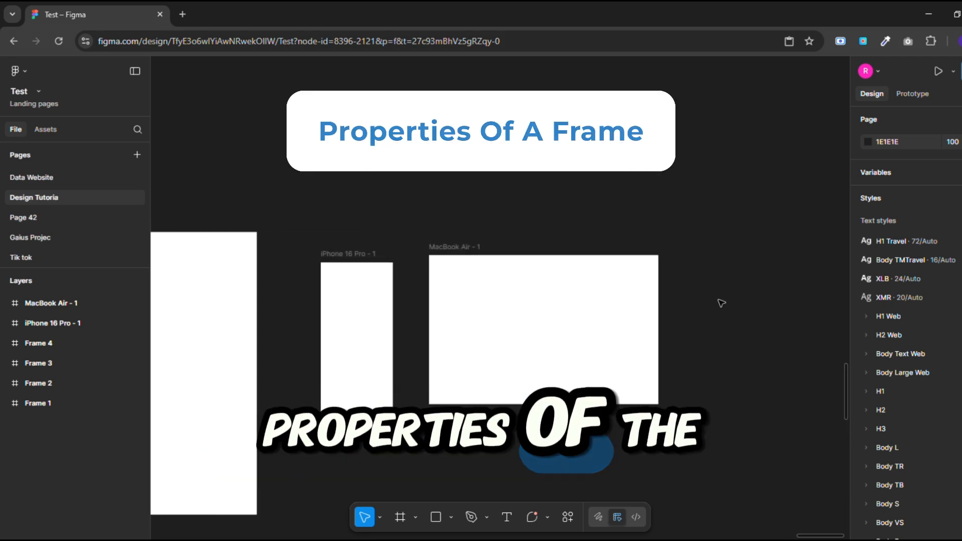
scroll(724, 311, "down", 3)
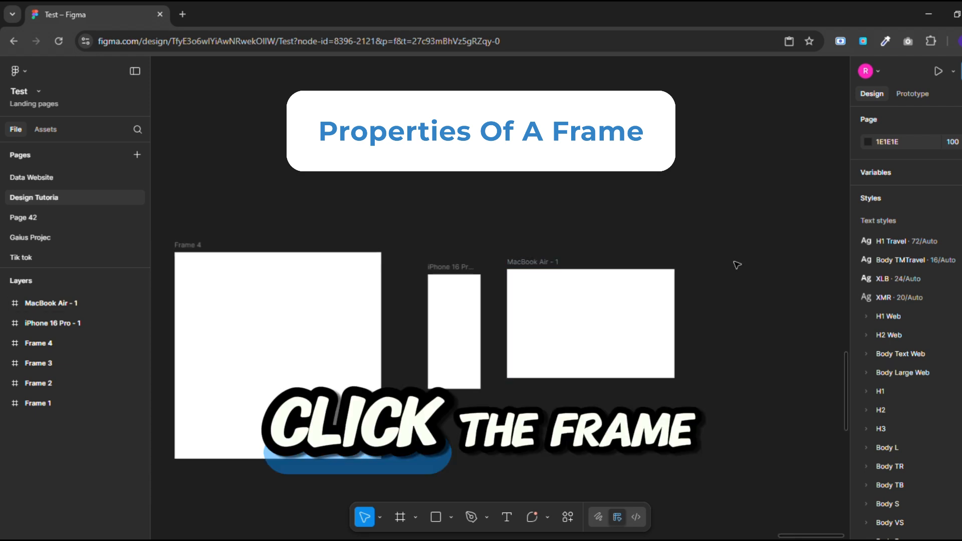
left_click(609, 326)
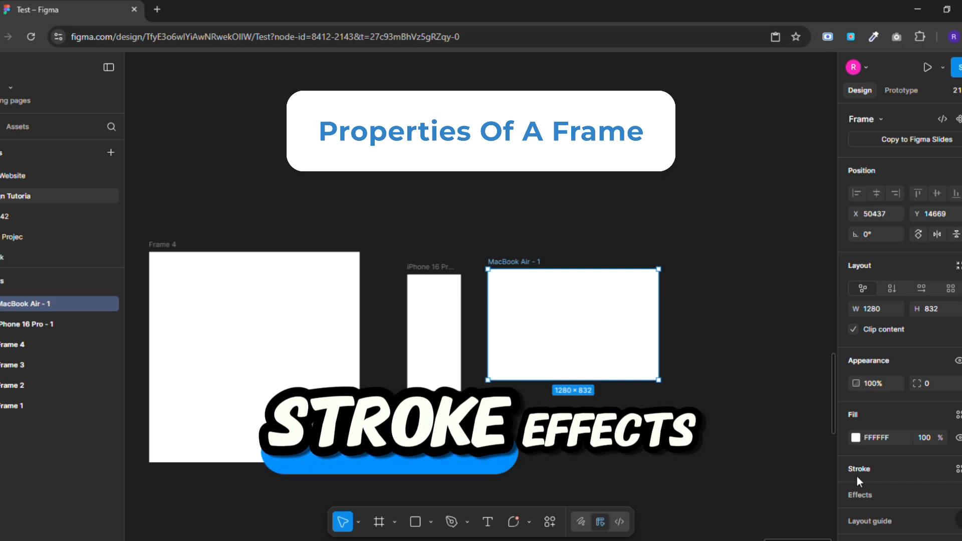
scroll(860, 495, "down", 2)
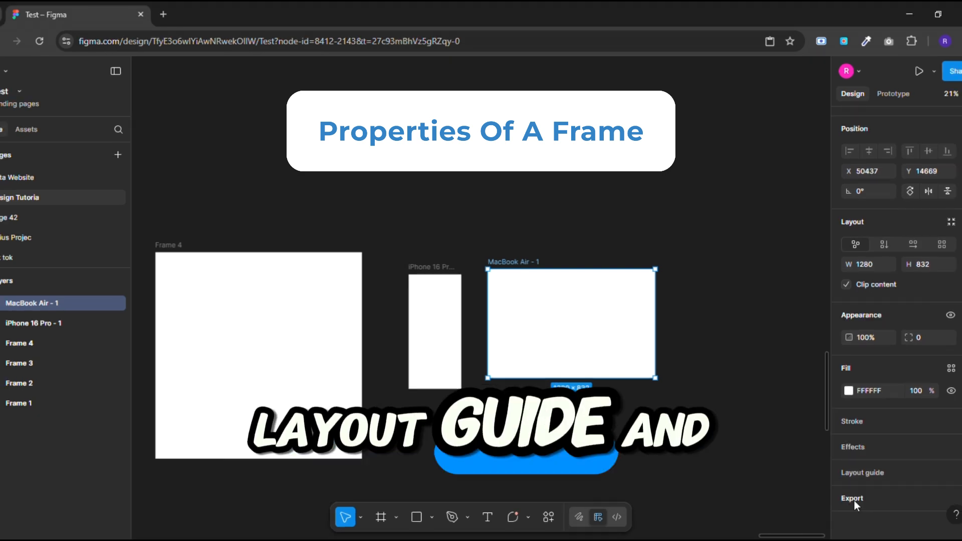
scroll(868, 405, "up", 2)
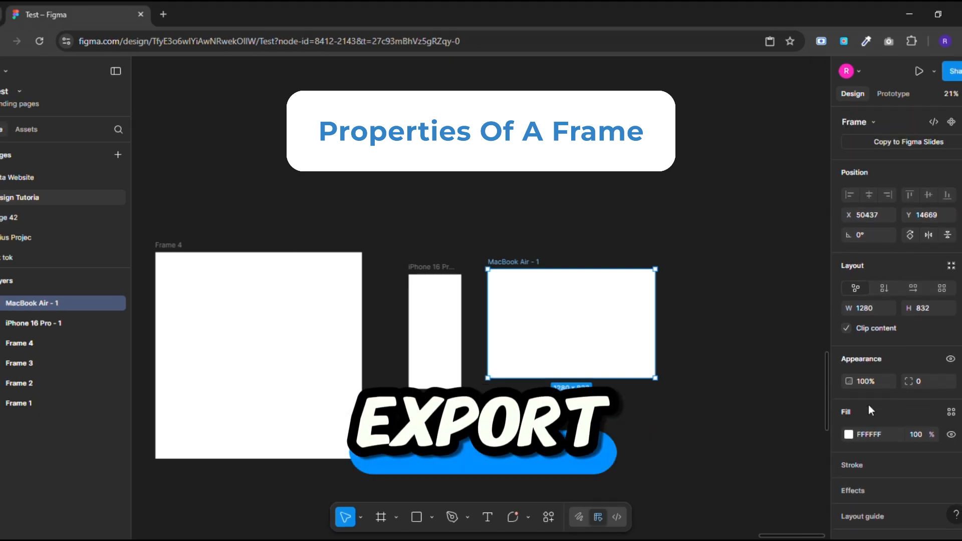
left_click(756, 326)
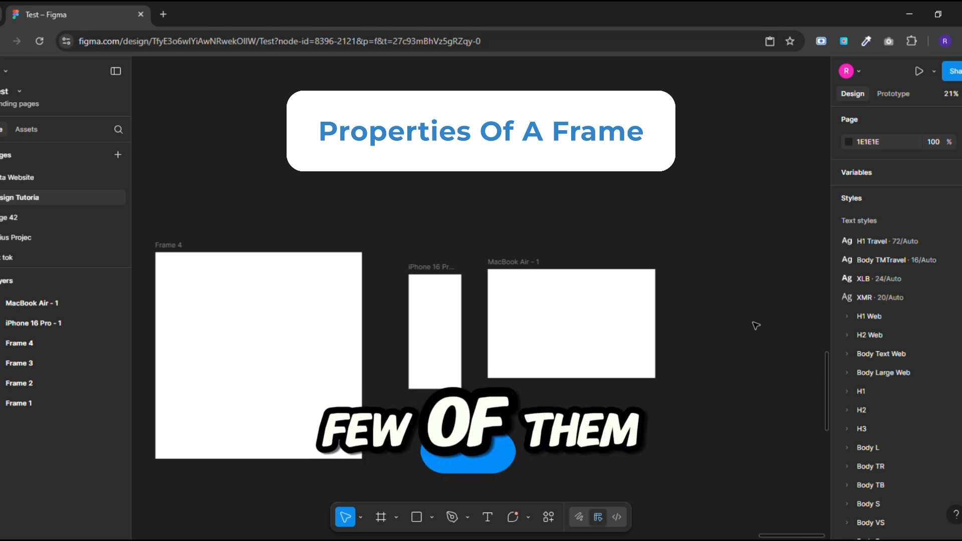
Step: Set the MacBook Air frame's height to 900 and its width to 1200
left_click(523, 274)
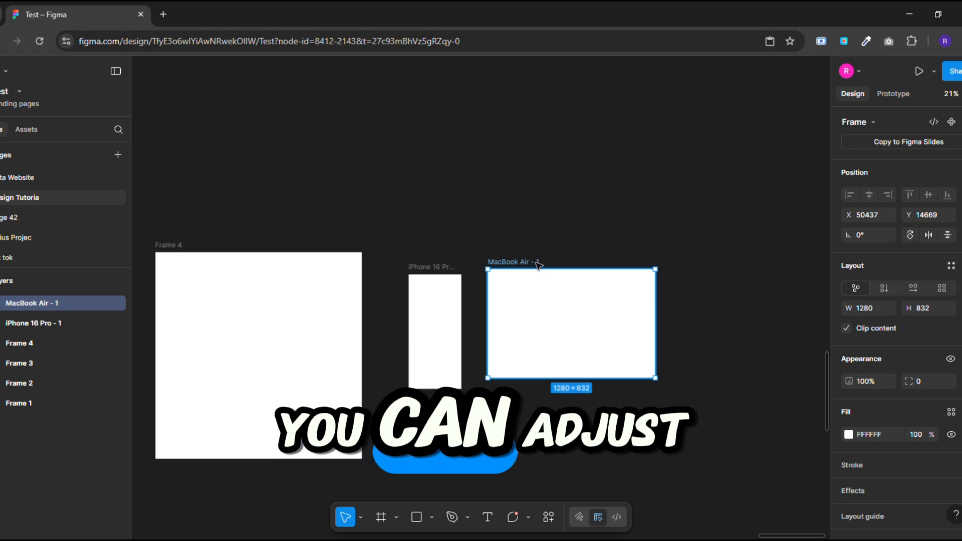
left_click(560, 252)
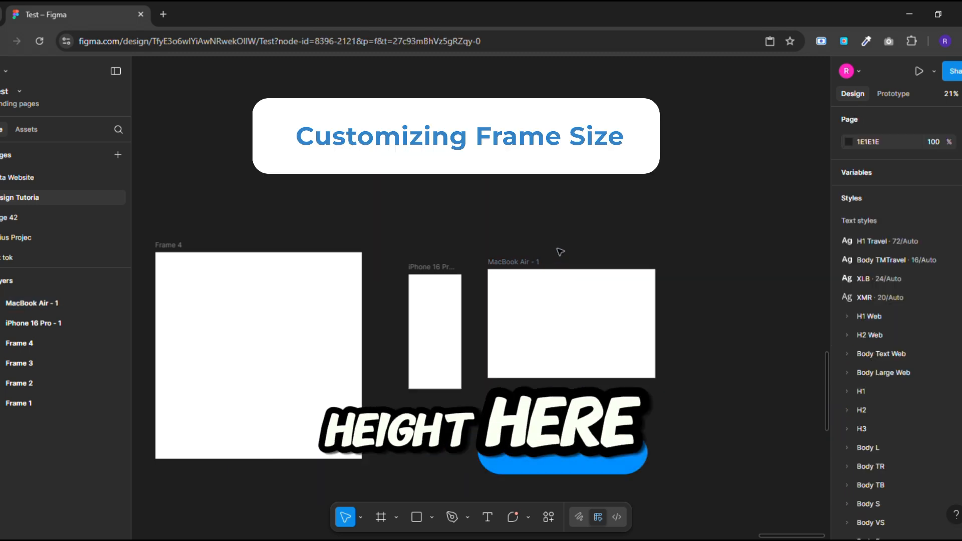
left_click(535, 276)
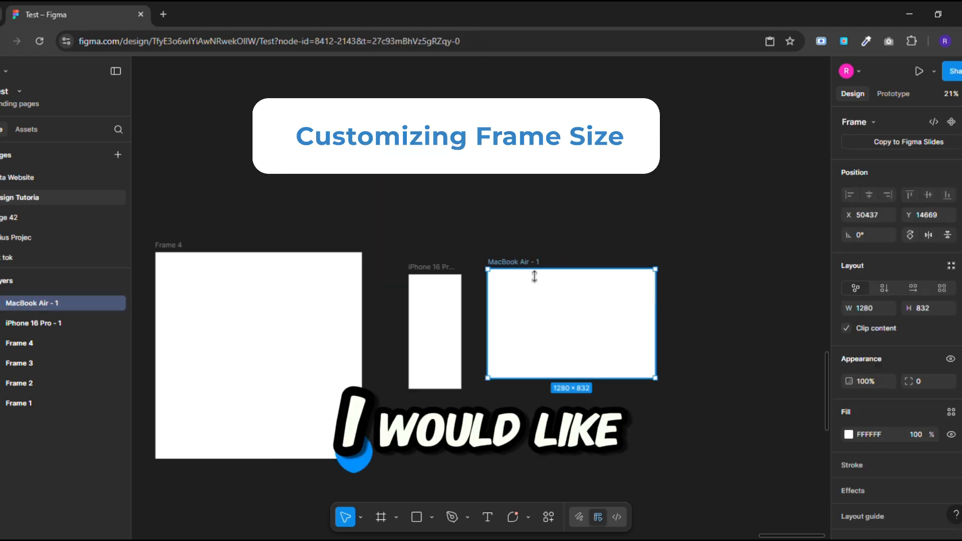
left_click(874, 308)
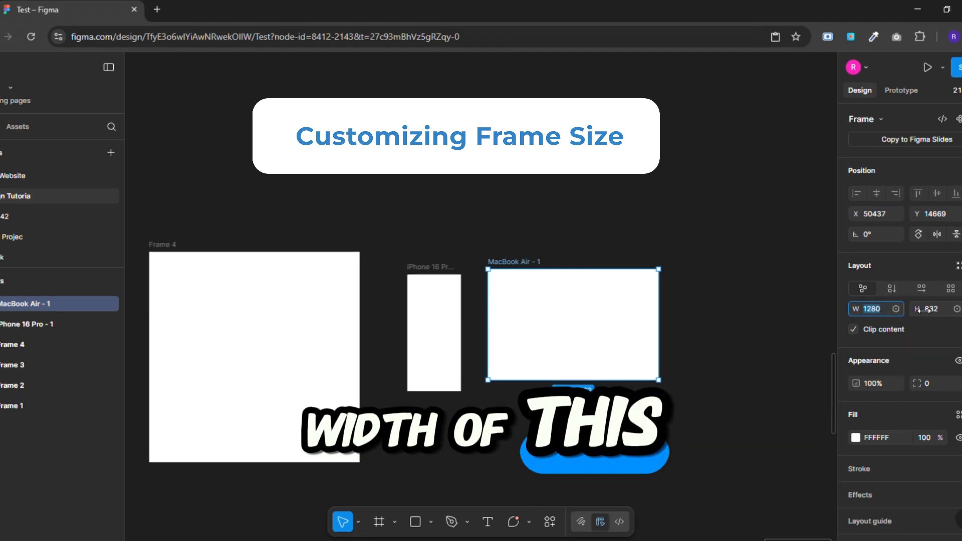
left_click(940, 311)
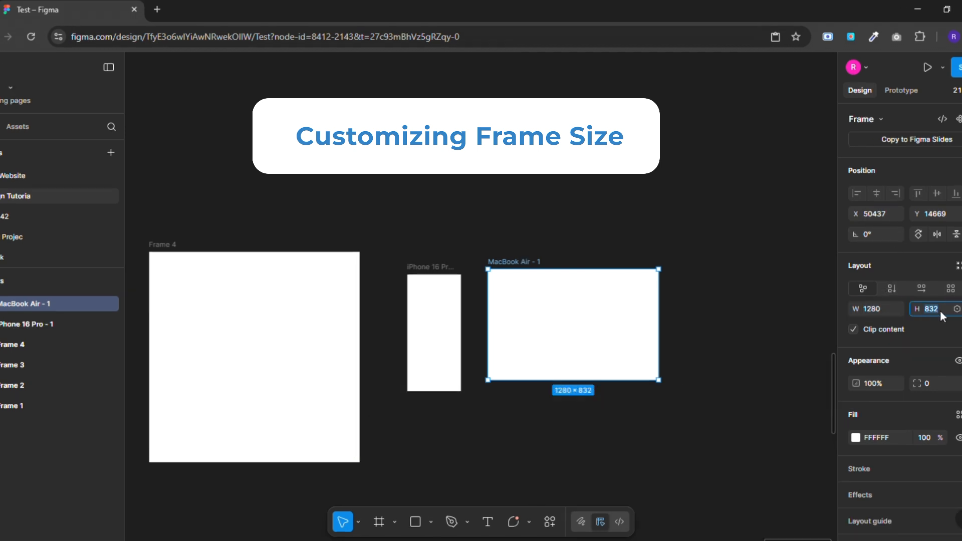
type("900")
key("Return")
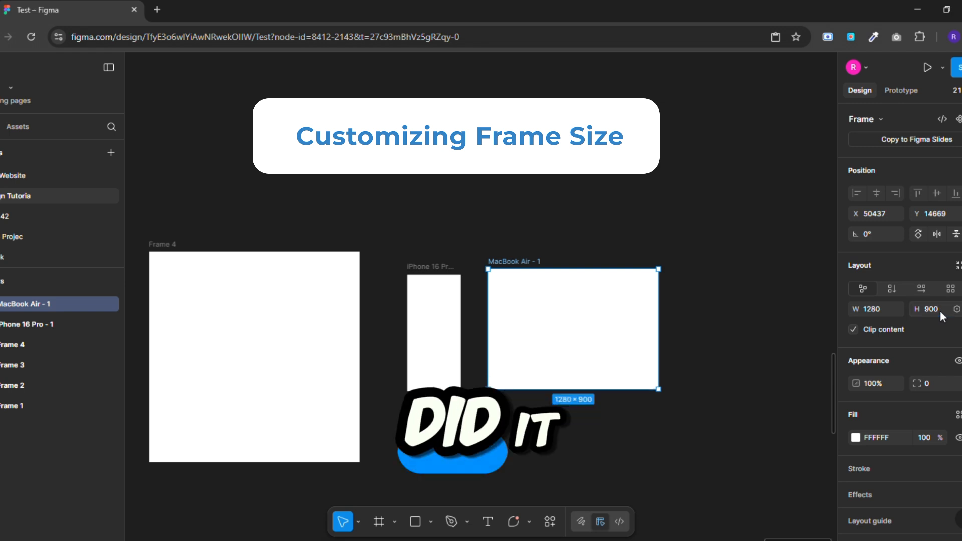
left_click(884, 311)
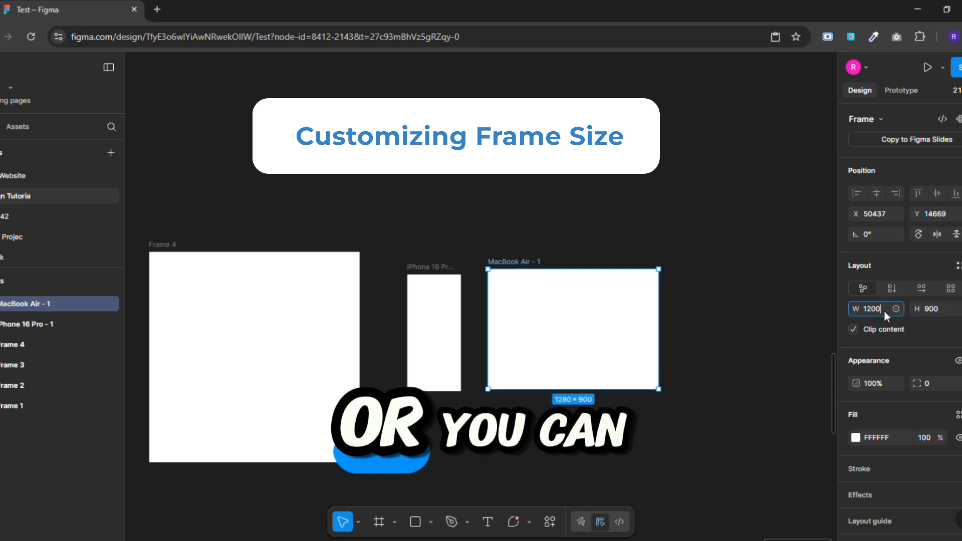
key("Return")
left_click(634, 233)
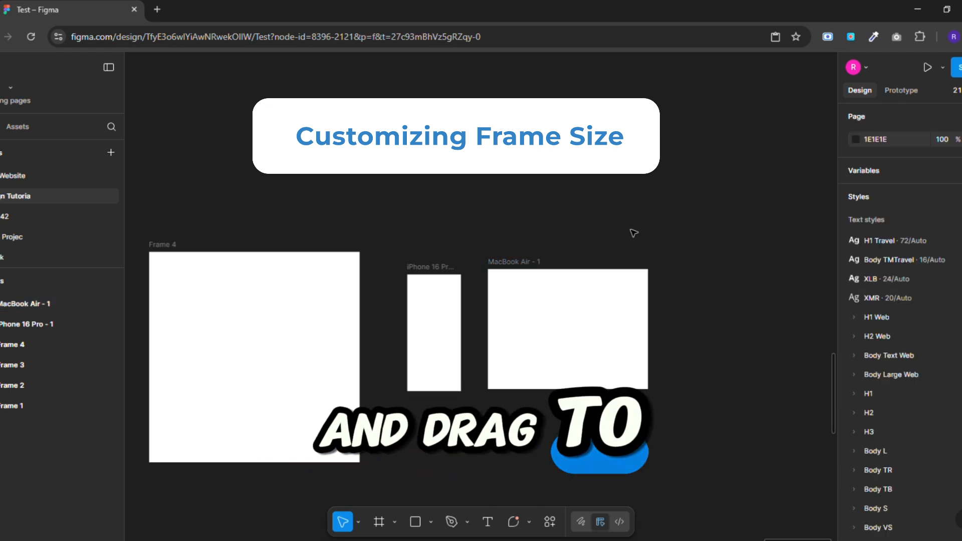
Step: Stretch the MacBook Air frame by its bottom and right edges to about 1449 × 1249
left_click(610, 299)
scroll(610, 300, "down", 3)
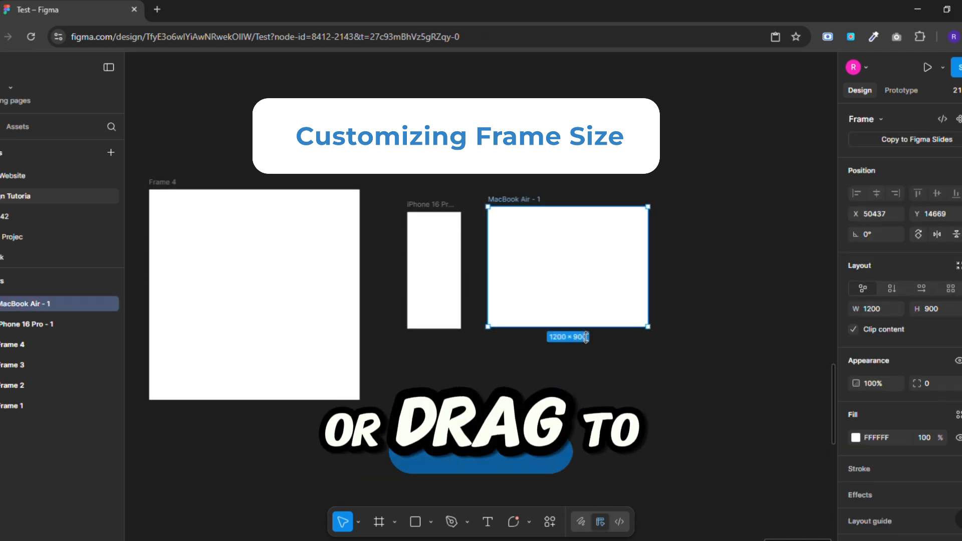
left_click_drag(587, 327, 588, 382)
left_click_drag(662, 294, 690, 294)
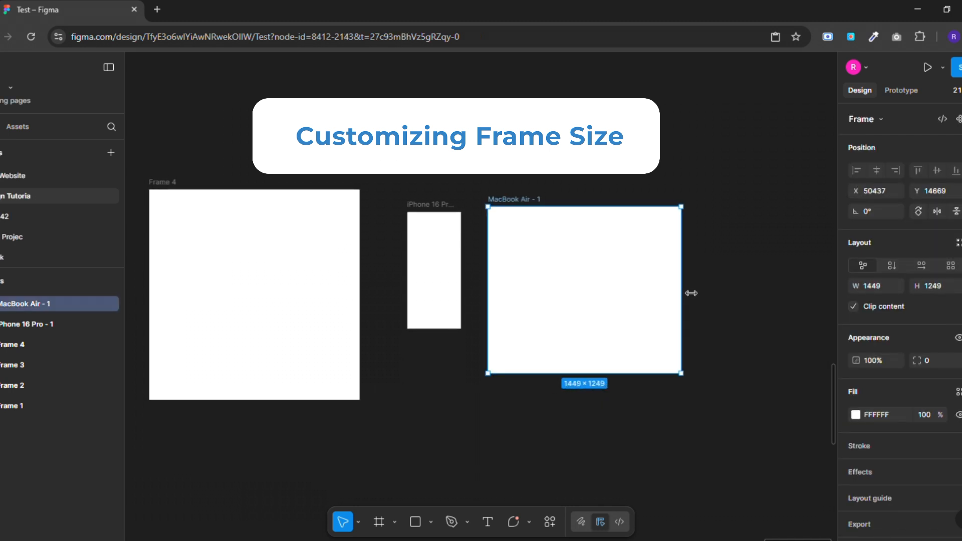
left_click(729, 227)
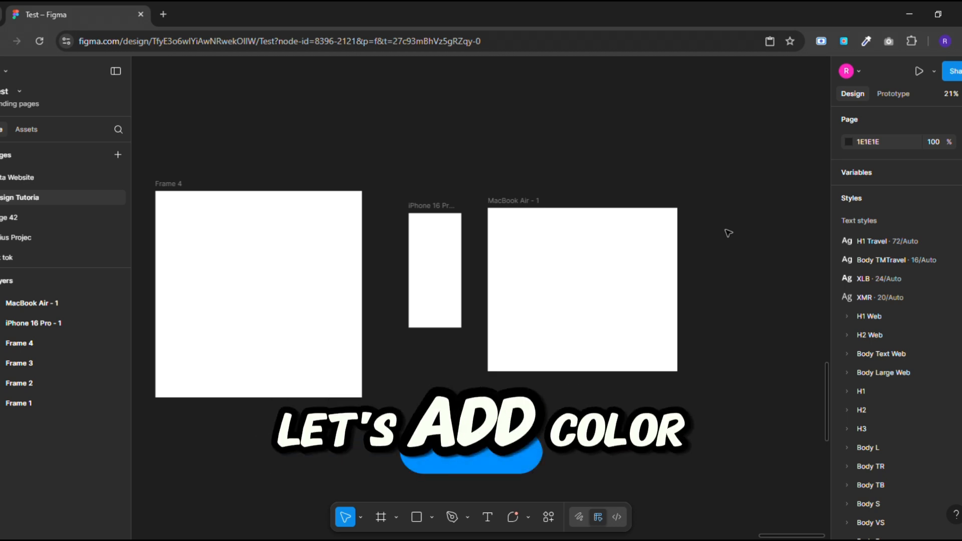
Step: Change the MacBook Air frame's fill to a solid yellow, F0C30E, at 100% opacity
left_click(516, 258)
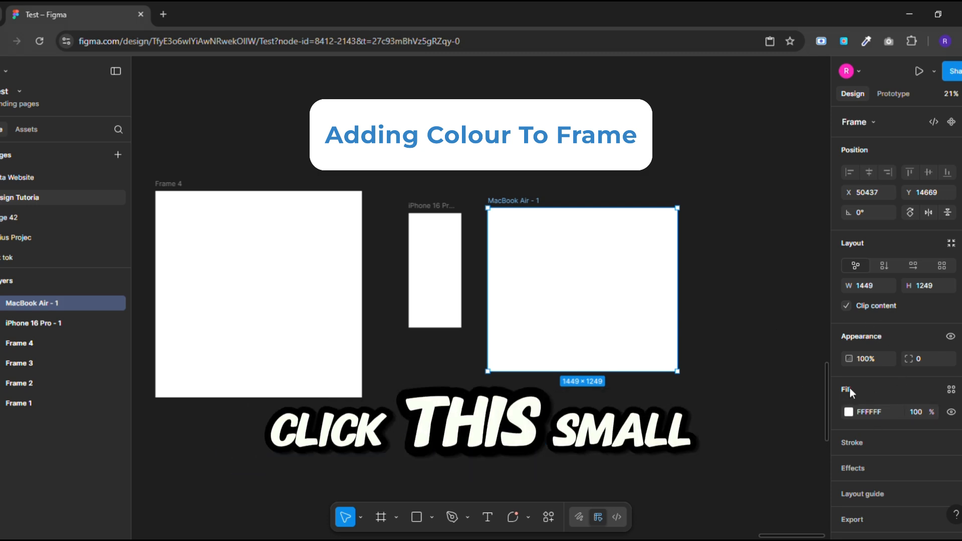
left_click(849, 412)
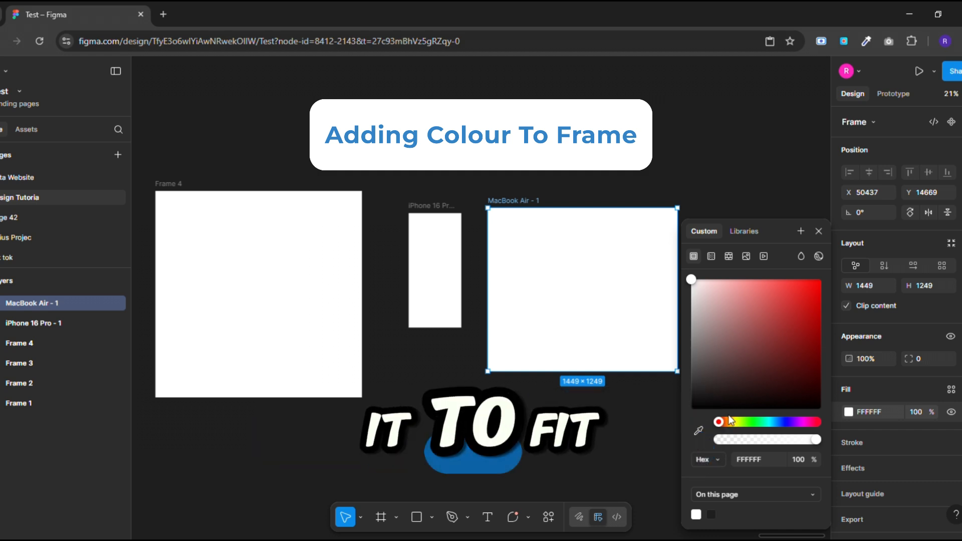
left_click_drag(723, 424, 742, 422)
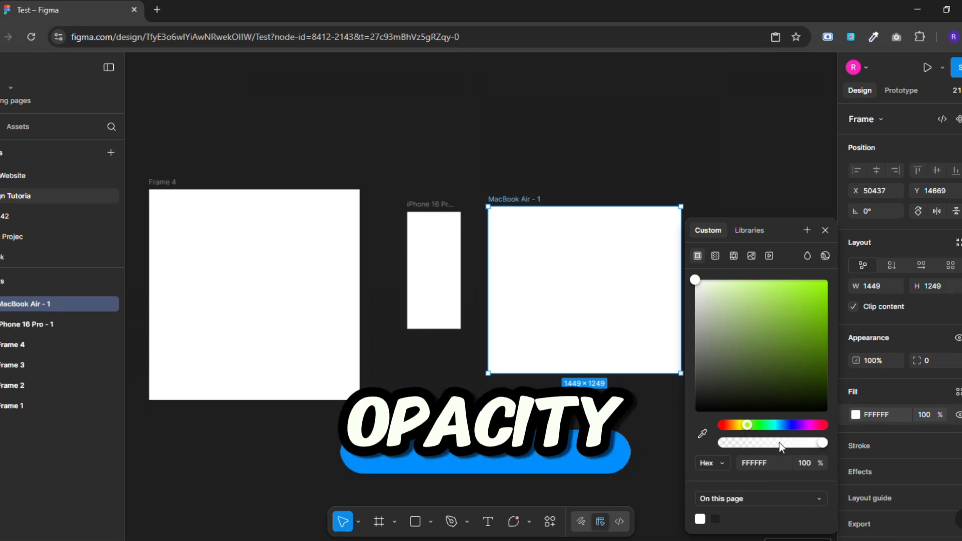
left_click_drag(820, 444, 804, 443)
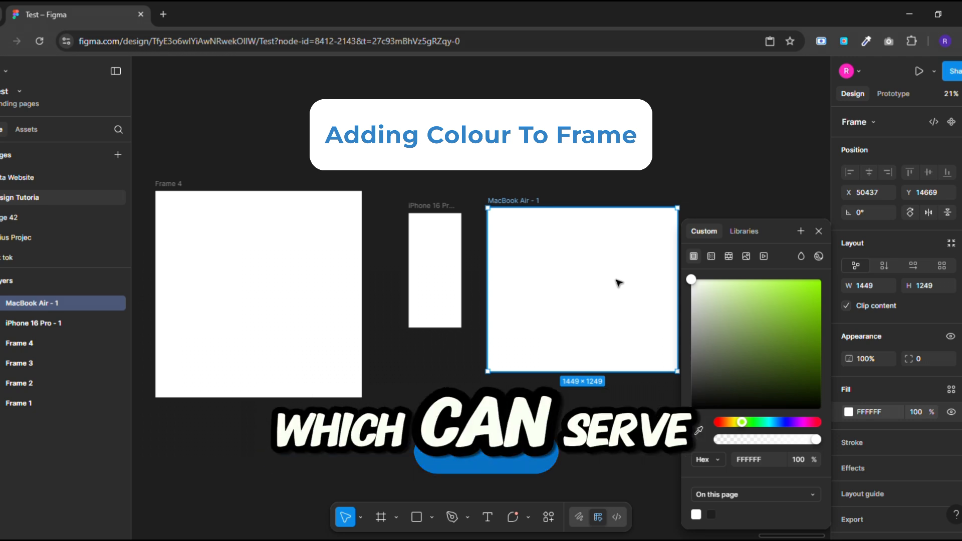
left_click(733, 422)
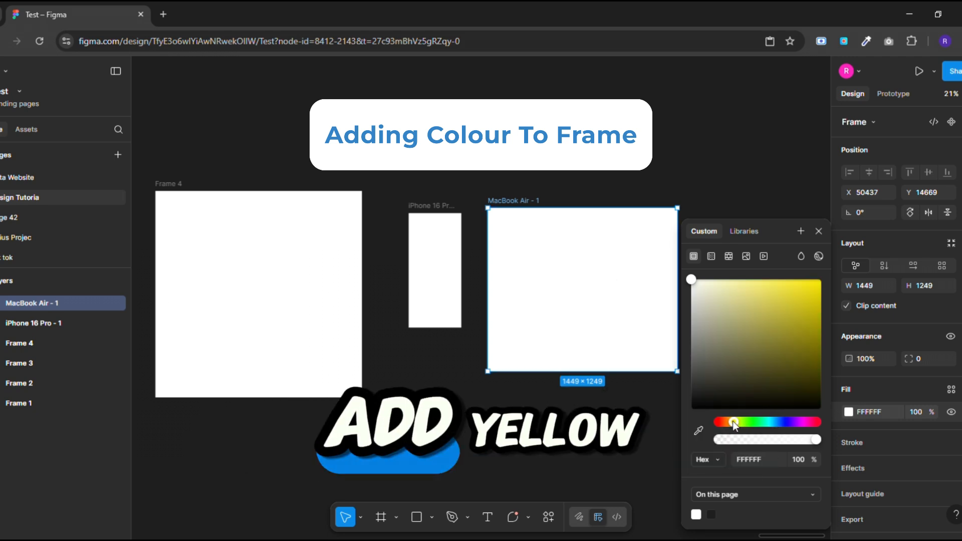
left_click_drag(702, 283, 814, 292)
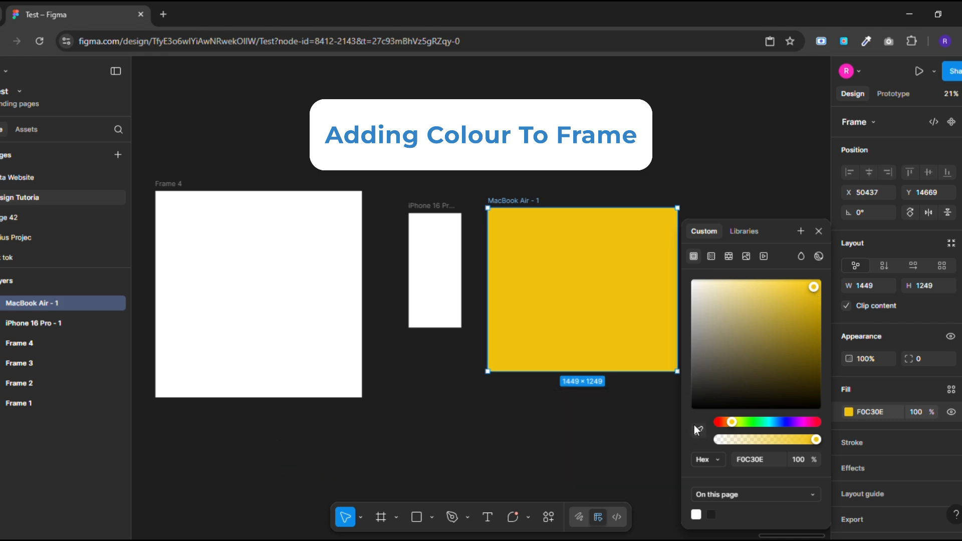
Step: Draw a new square frame of about 444 × 444 directly below the iPhone 16 Pro frame
left_click(443, 302)
key("Escape")
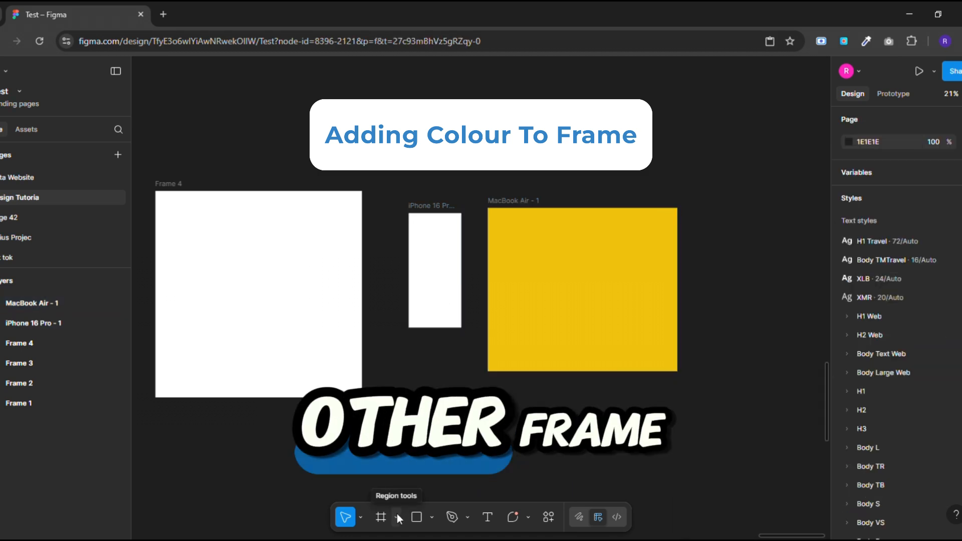
left_click(398, 517)
left_click(416, 462)
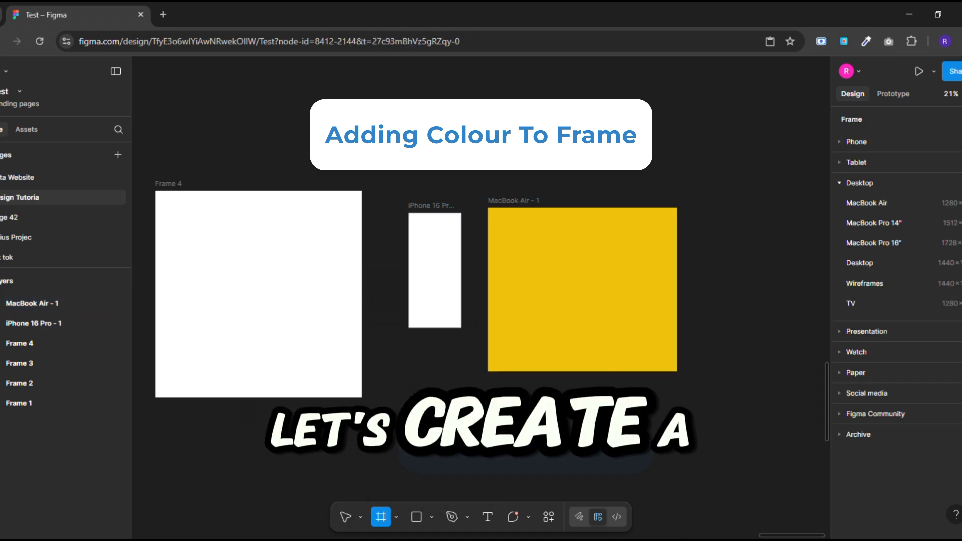
left_click_drag(412, 364, 470, 423)
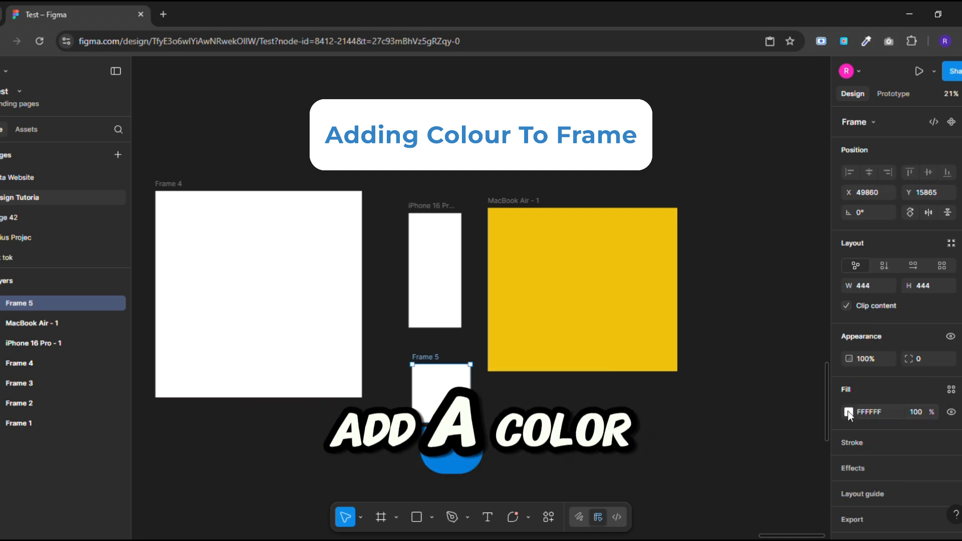
Step: Change the new small square frame's fill to a solid blue, 3484C7
left_click(849, 412)
left_click(775, 422)
left_click(788, 308)
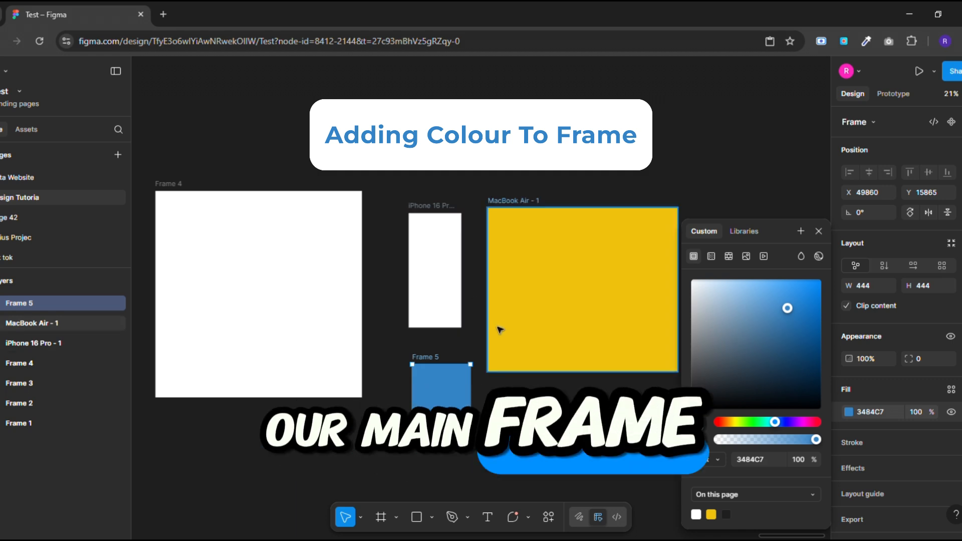
Step: Fill the iPhone 16 Pro frame with the blue sampled from the small square frame using the eyedropper
left_click(435, 271)
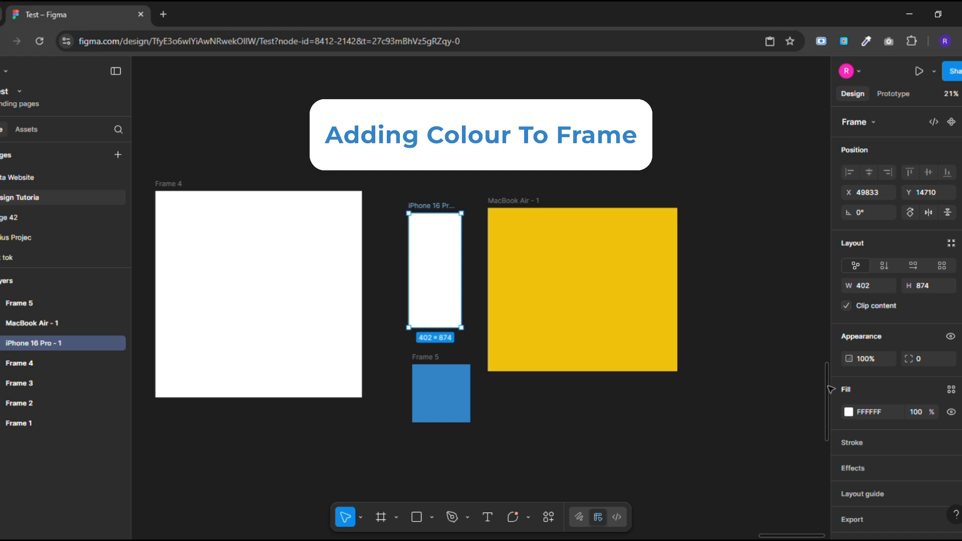
left_click(850, 412)
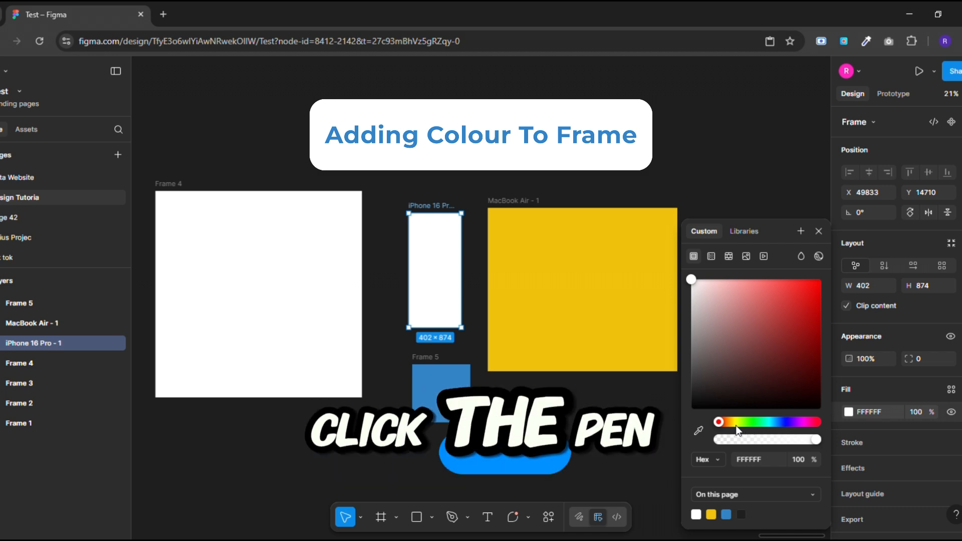
left_click(698, 431)
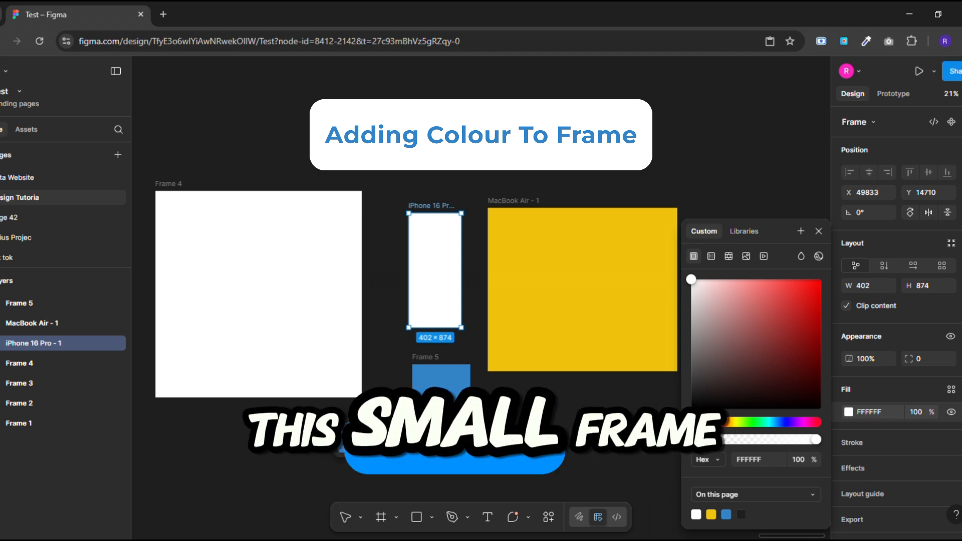
left_click(451, 386)
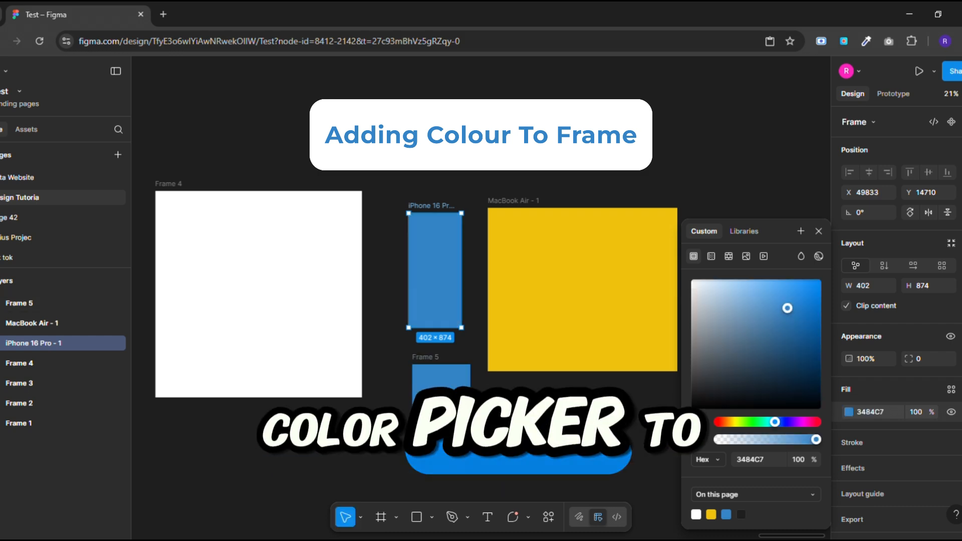
key("Escape")
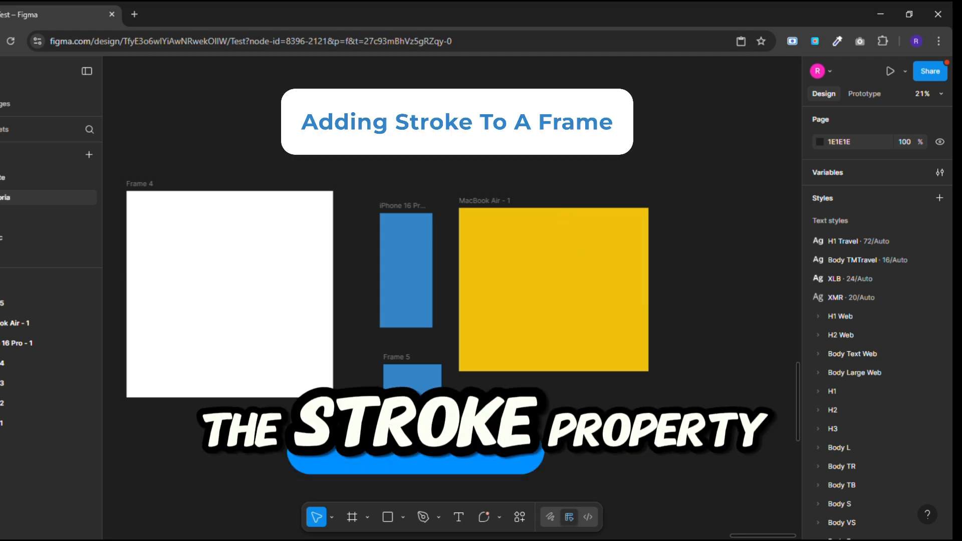
Step: Add an inside stroke with a weight of 20 to the yellow MacBook Air frame
left_click(501, 367)
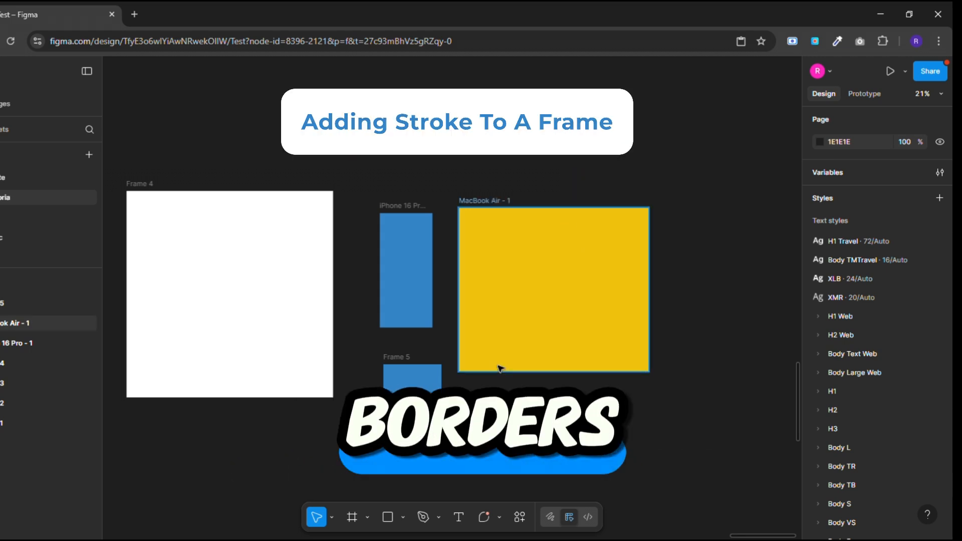
scroll(848, 446, "down", 1)
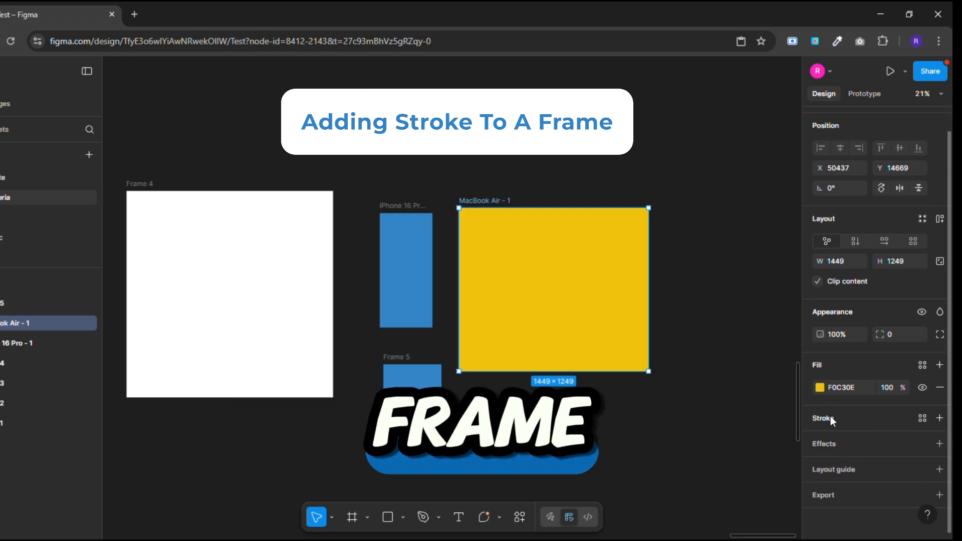
left_click(940, 419)
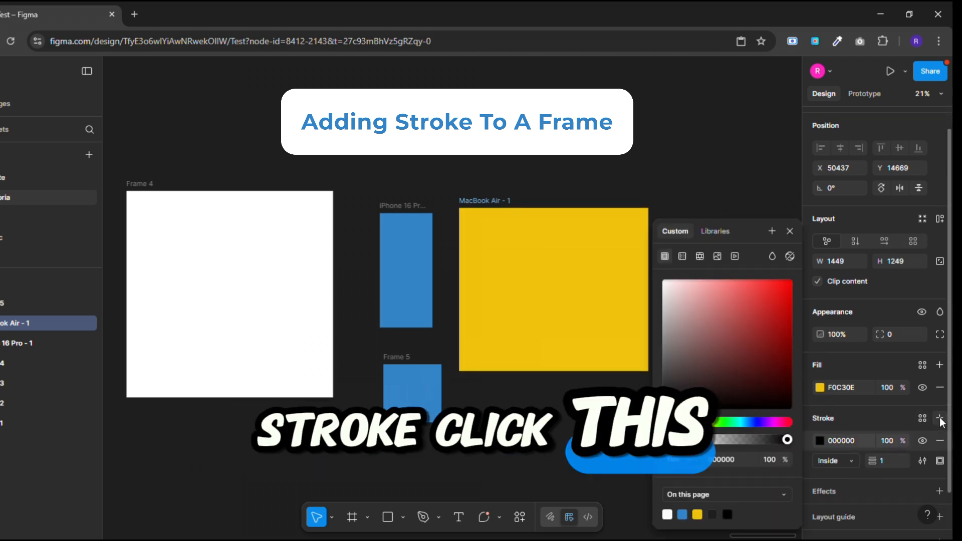
left_click(885, 461)
type("20")
key("Return")
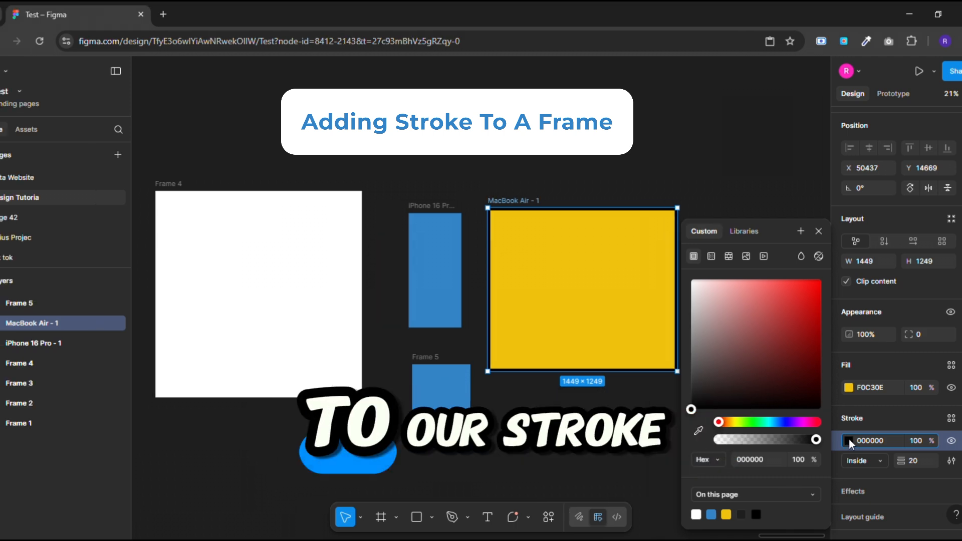
Step: Change the MacBook Air frame's stroke colour to red, E62D2D
left_click(796, 298)
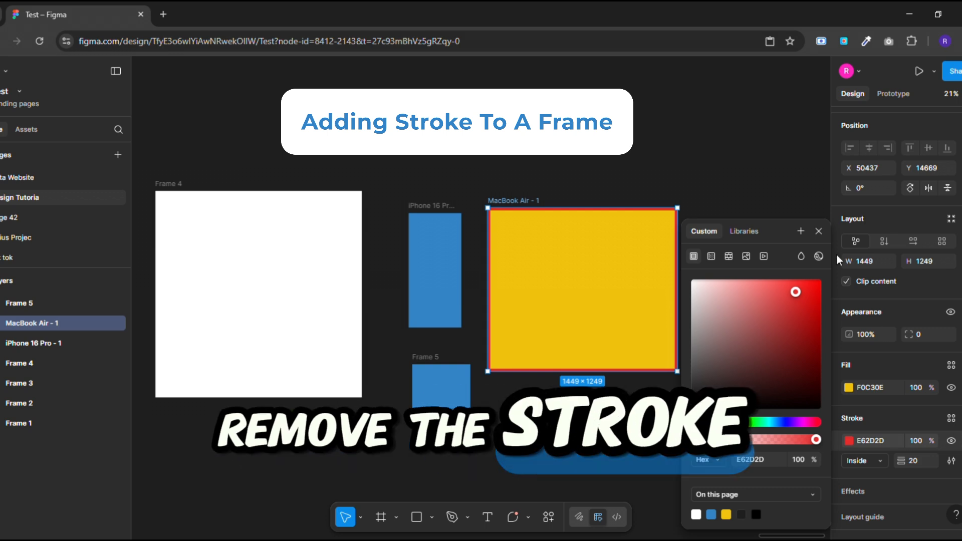
left_click(818, 231)
left_click(695, 168)
Step: Duplicate the MacBook Air frame beside the original and remove the stroke from the copy
left_click(504, 216)
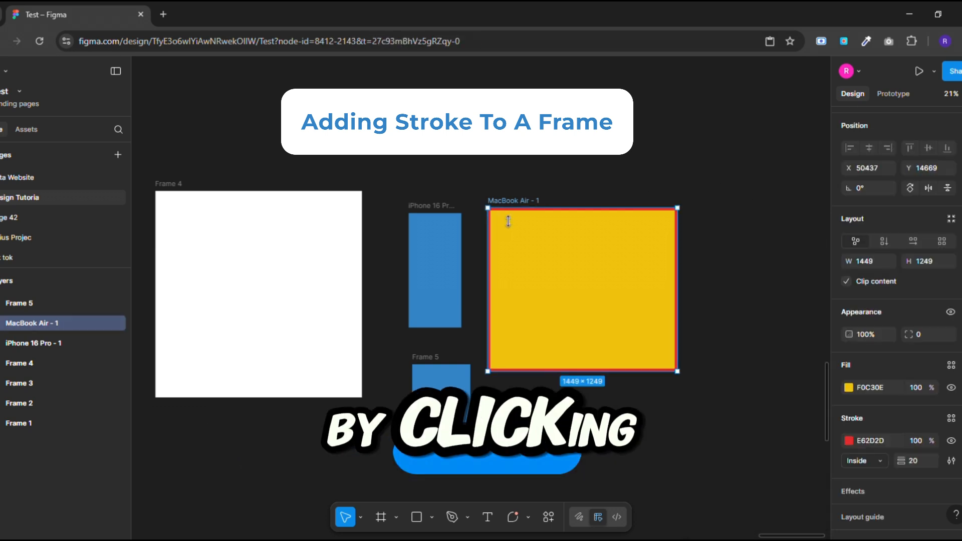
key("ctrl+d")
left_click_drag(626, 283, 646, 280)
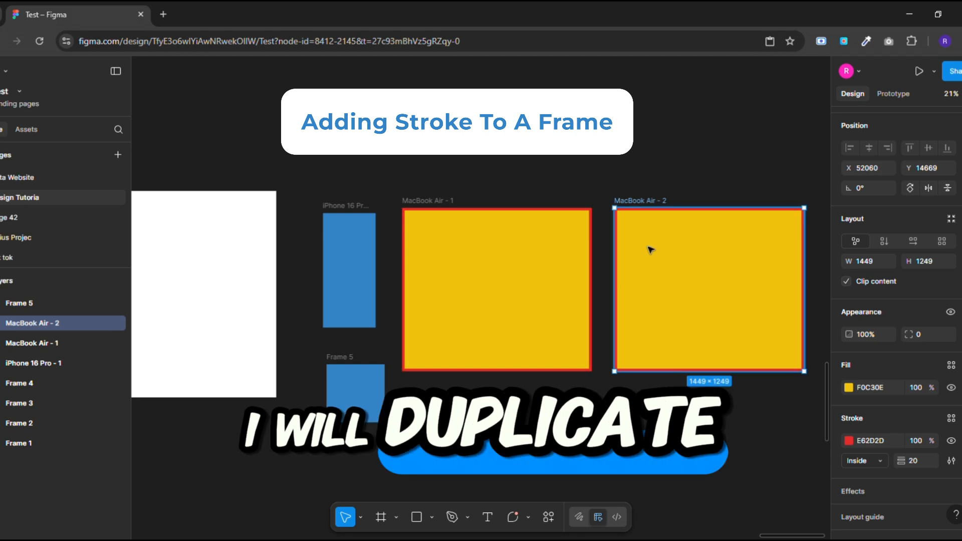
left_click(961, 441)
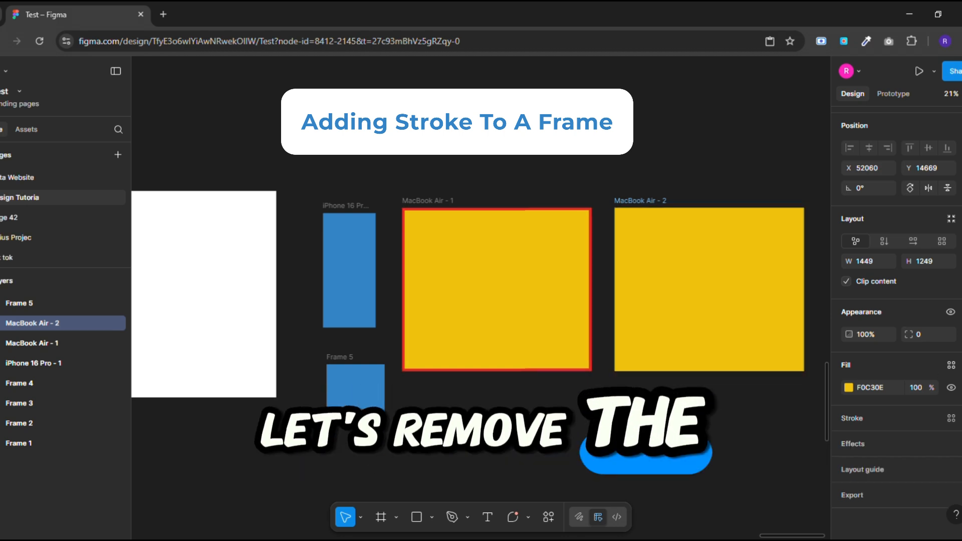
left_click(720, 435)
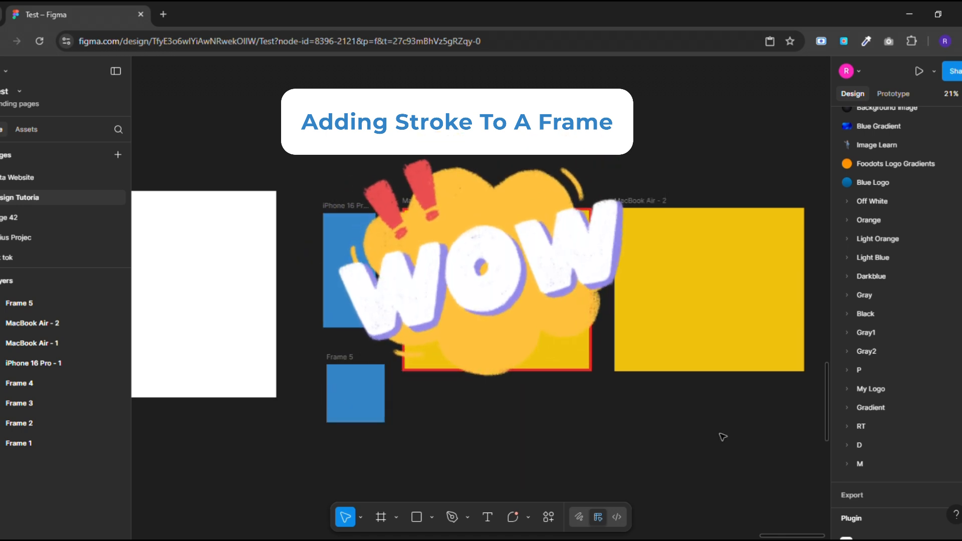
Step: Set the corner radius of the MacBook Air - 2 frame to 20
left_click(643, 217)
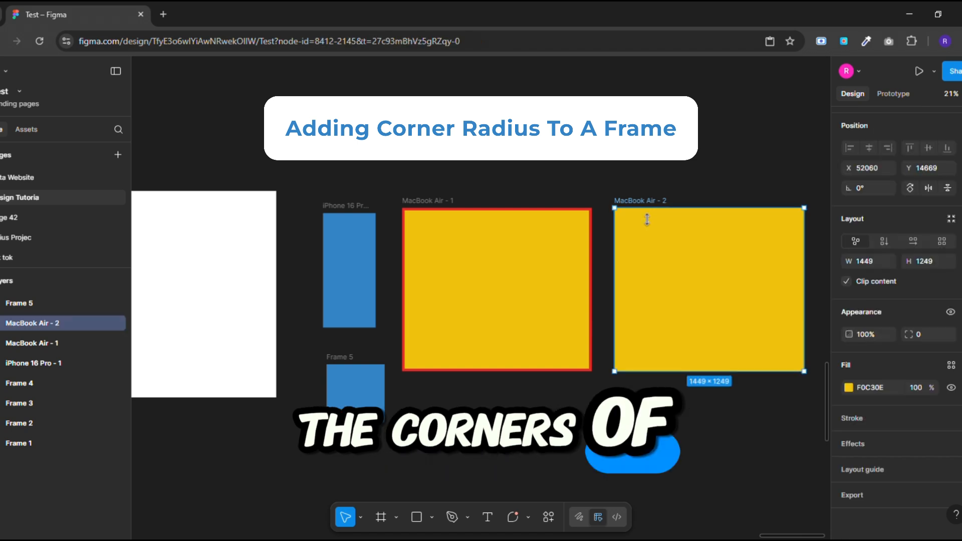
scroll(647, 219, "right", 2)
left_click(649, 166)
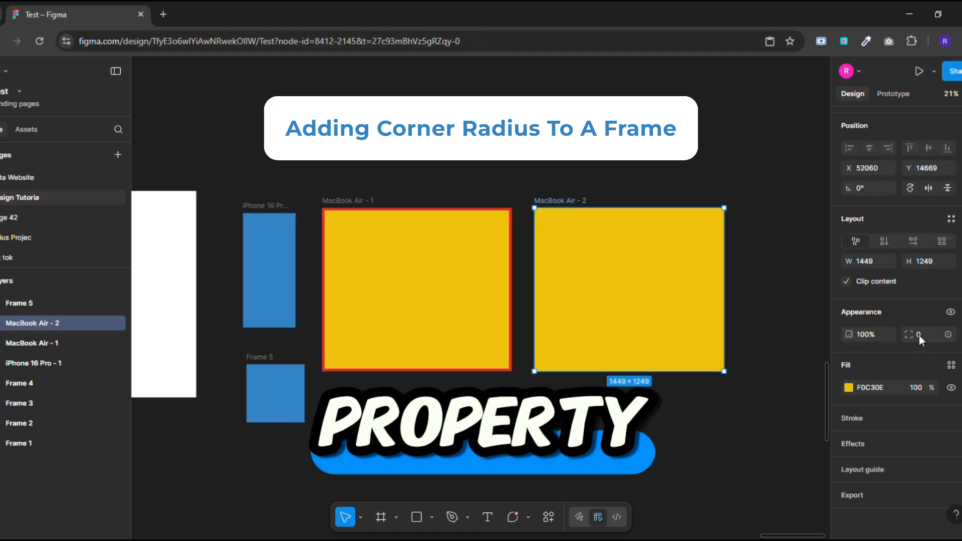
left_click(921, 335)
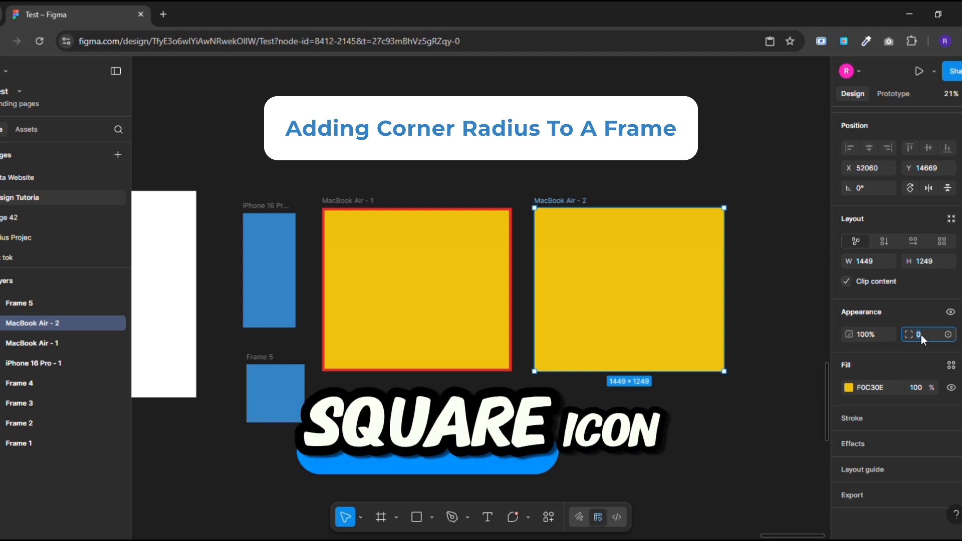
type("20")
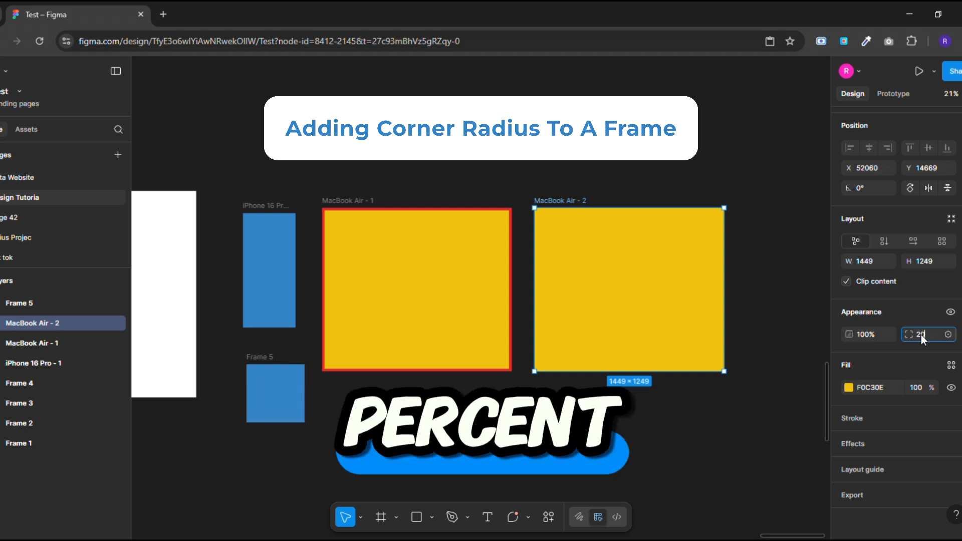
key("Return")
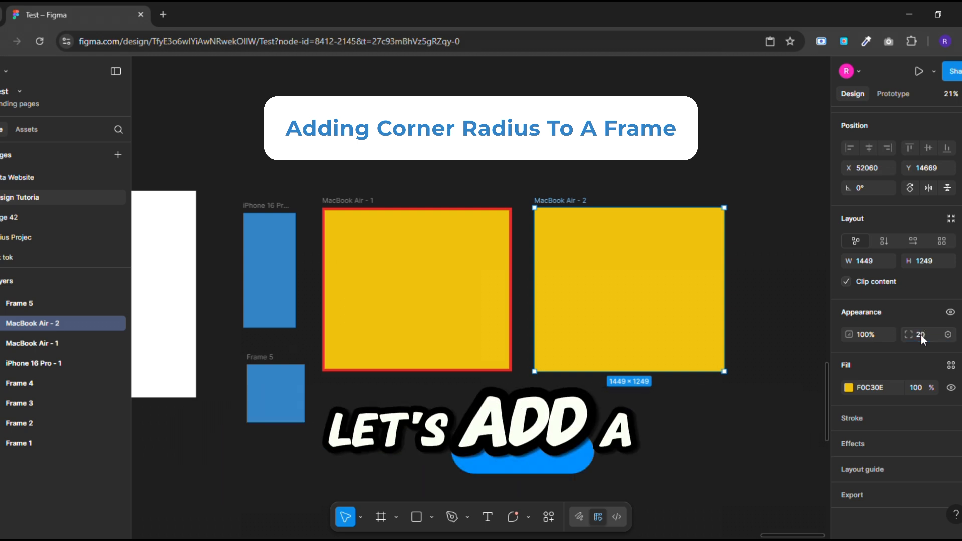
left_click(770, 292)
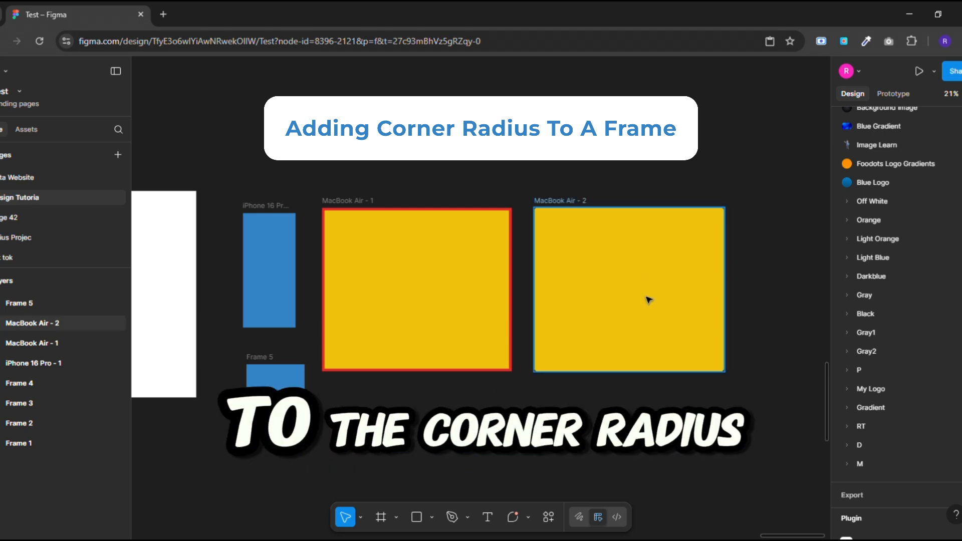
Step: Draw a nested portrait frame of about 497 × 941 inside the MacBook Air - 2 frame
left_click(580, 221)
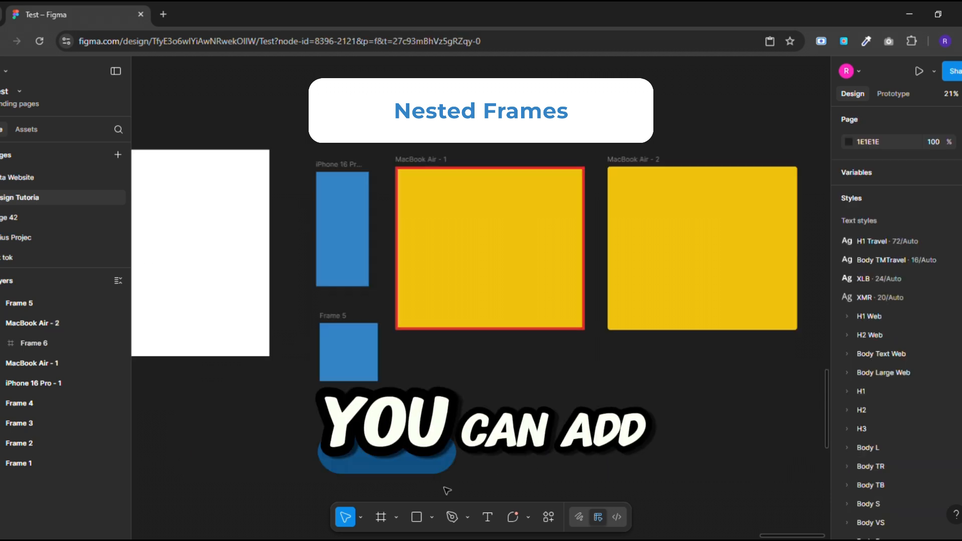
left_click(387, 516)
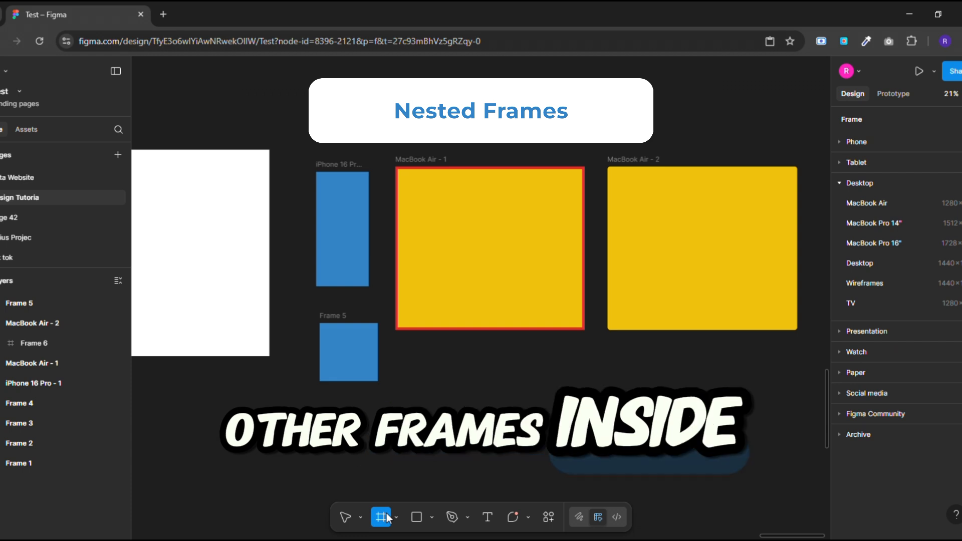
left_click(395, 520)
left_click(409, 467)
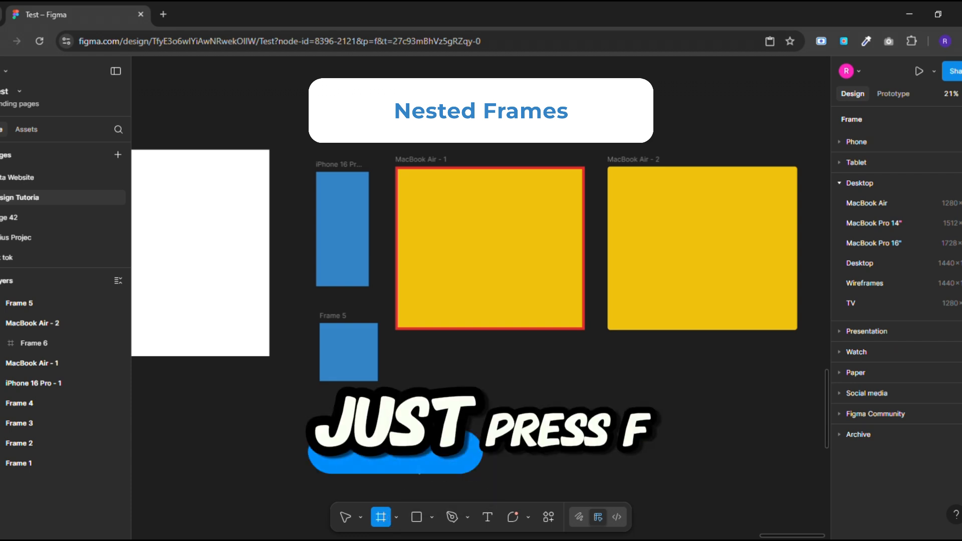
left_click_drag(669, 188, 743, 323)
left_click(849, 396)
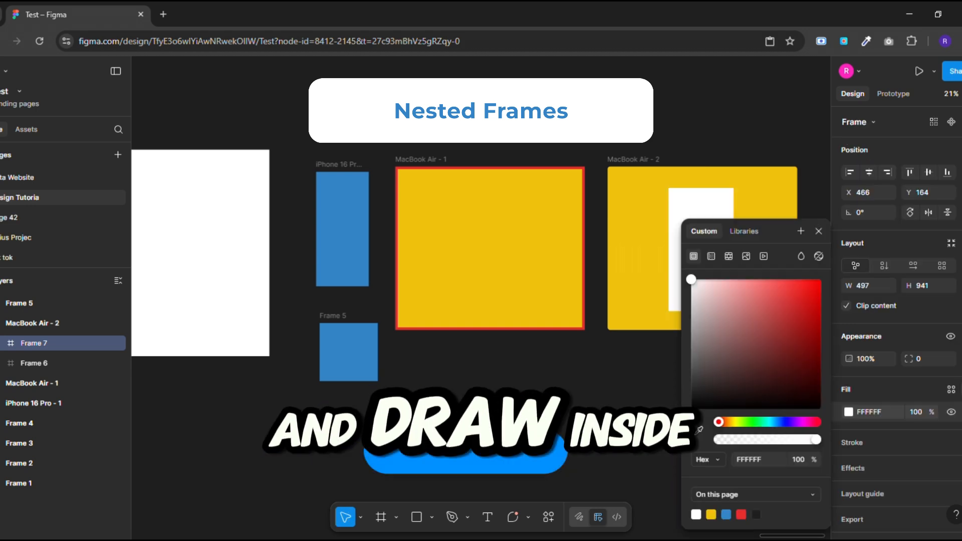
left_click(821, 233)
Step: Shift the nested white frame left within MacBook Air - 2 and move the iPhone 16 Pro frame in beside it
left_click_drag(703, 222, 660, 221)
left_click_drag(335, 232, 733, 254)
left_click(666, 394)
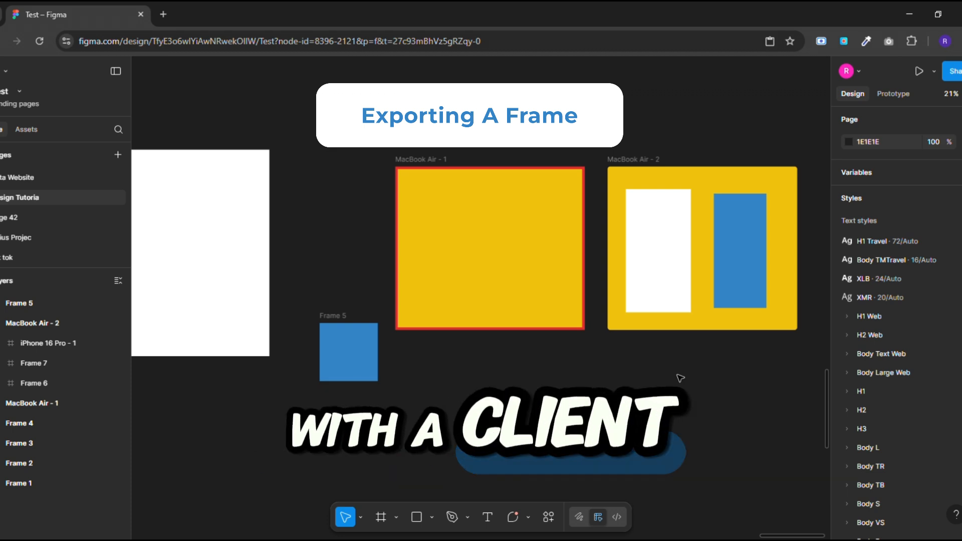
Step: Add an export setting to the MacBook Air - 2 frame and open its file format choices
scroll(680, 378, "right", 5)
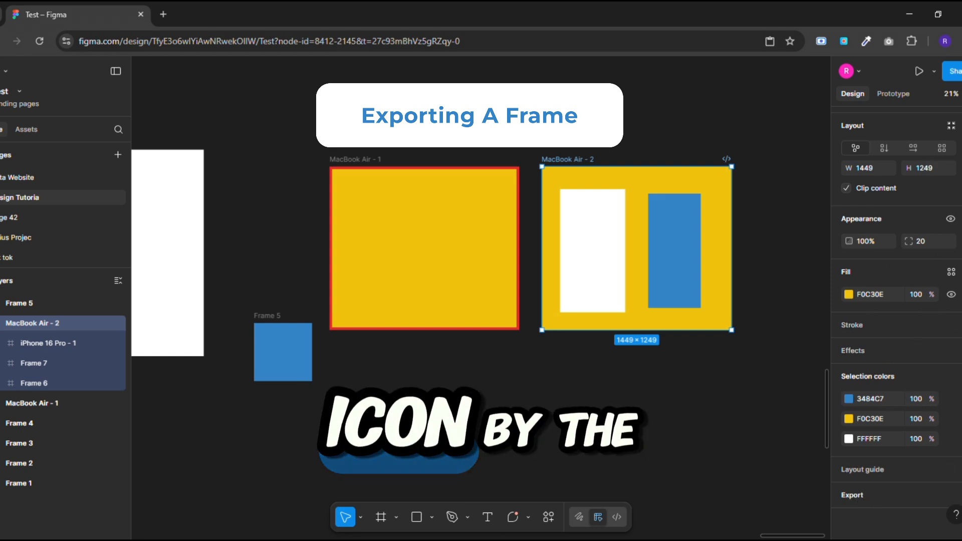
left_click(951, 495)
scroll(901, 422, "down", 2)
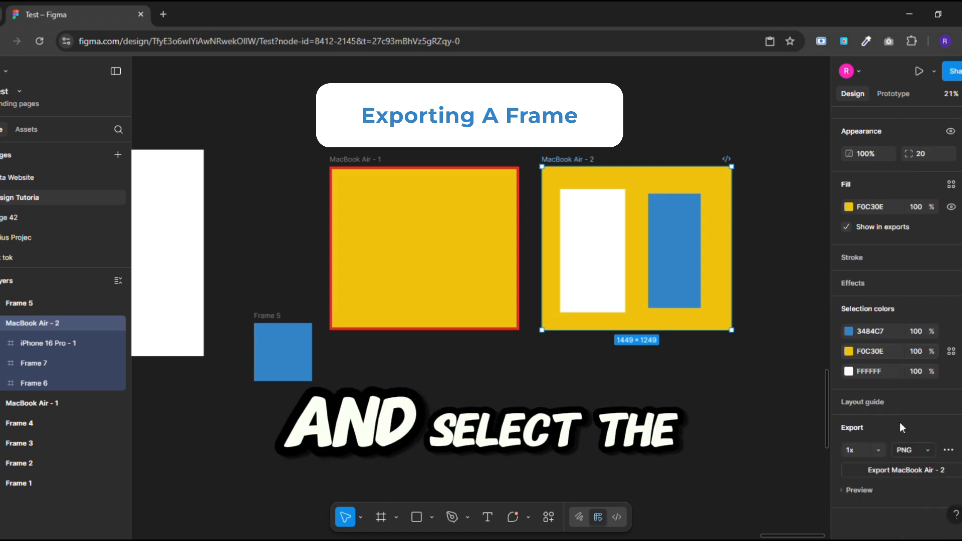
left_click(925, 450)
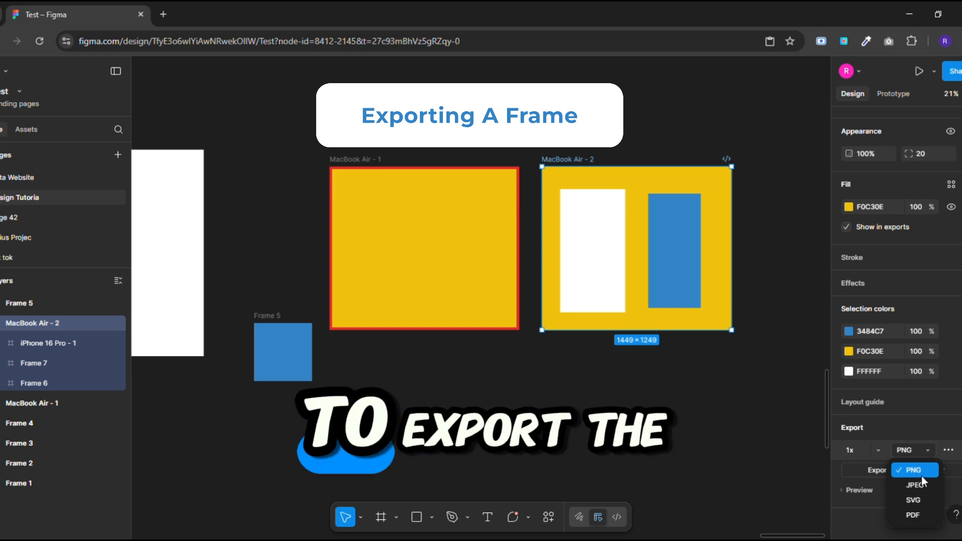